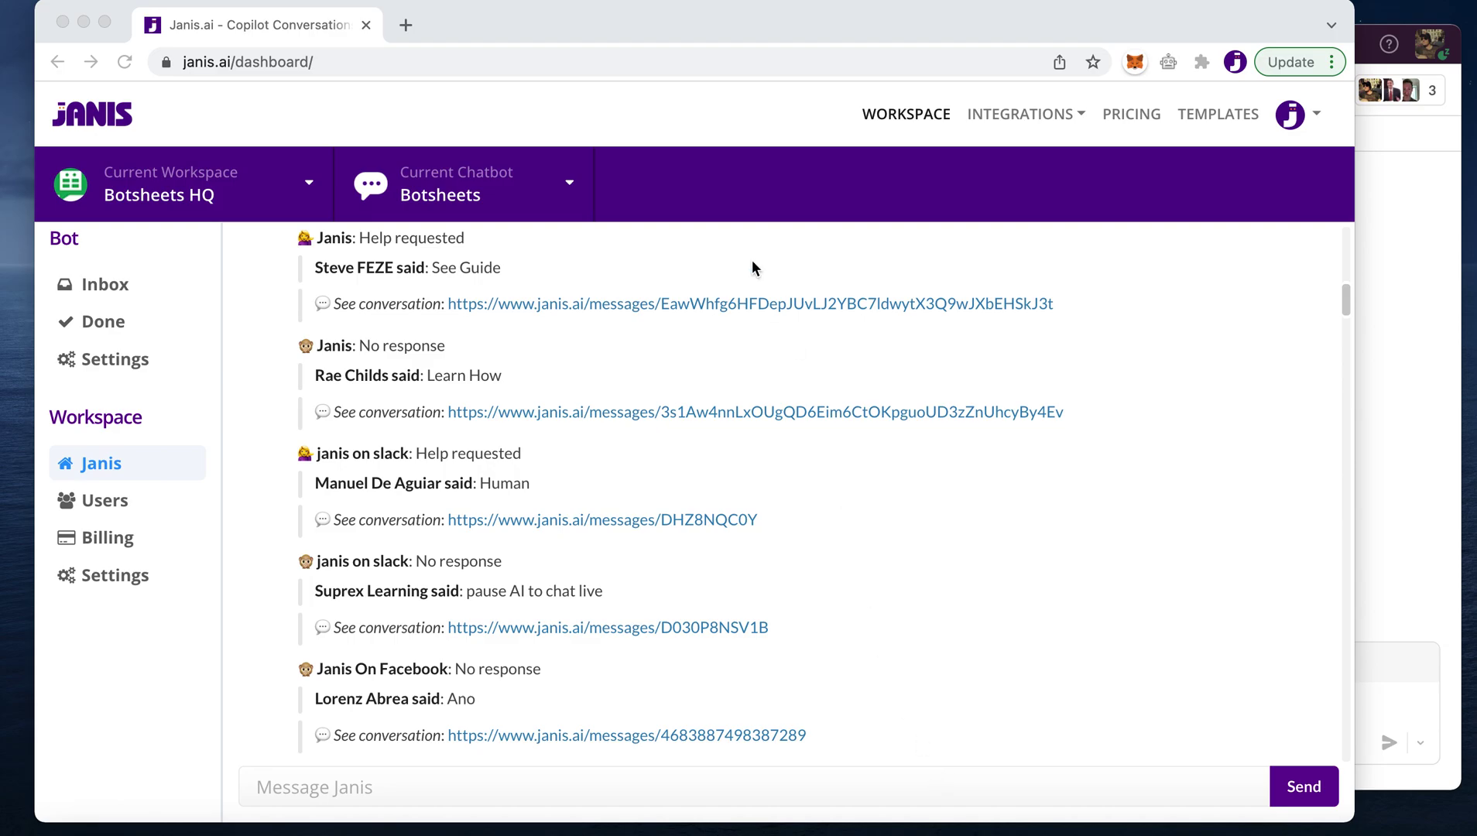
Check the list of chatbots in the Janis.ai workspace, then close it
click(676, 200)
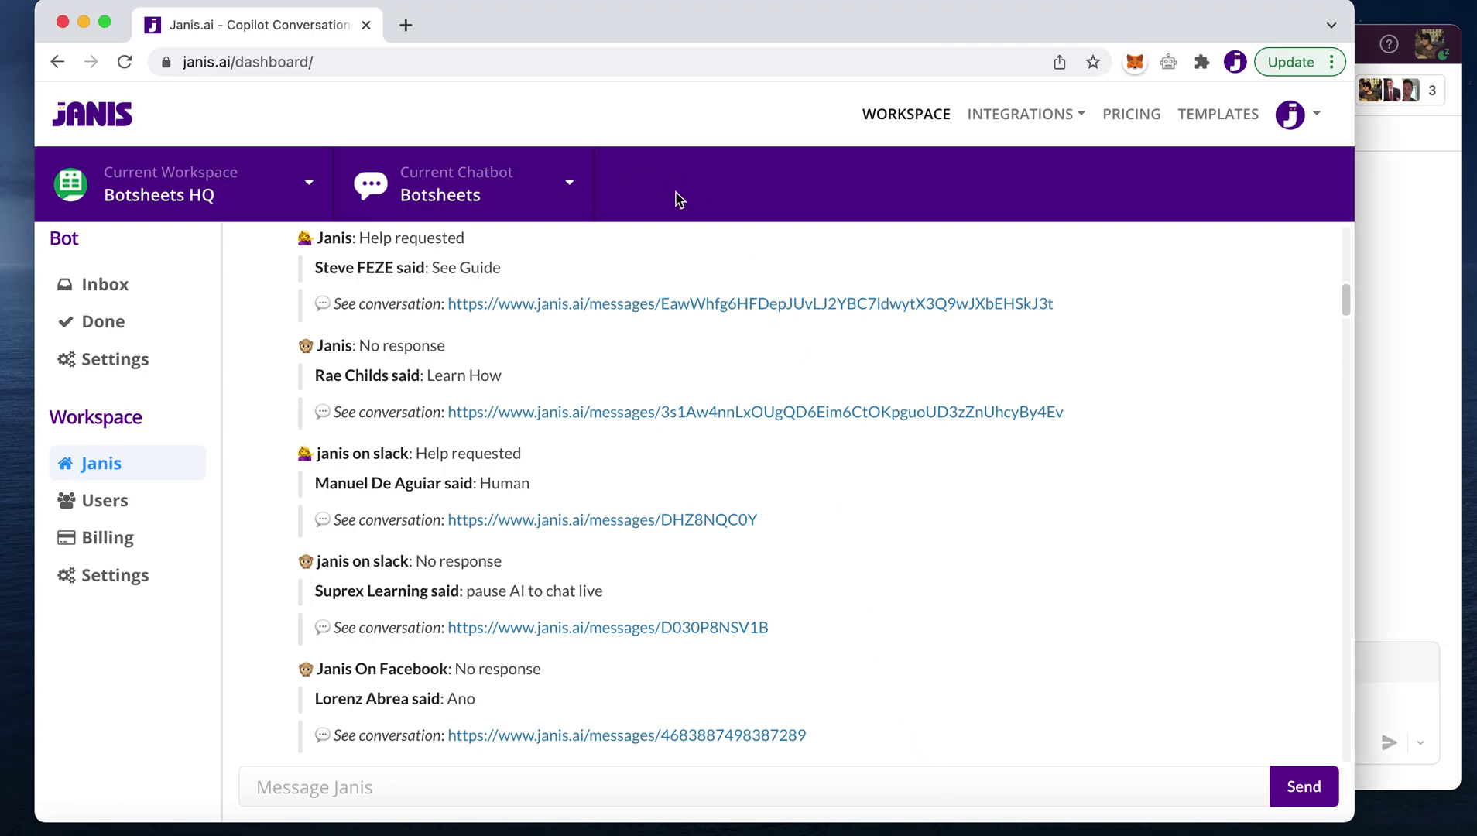
click(562, 190)
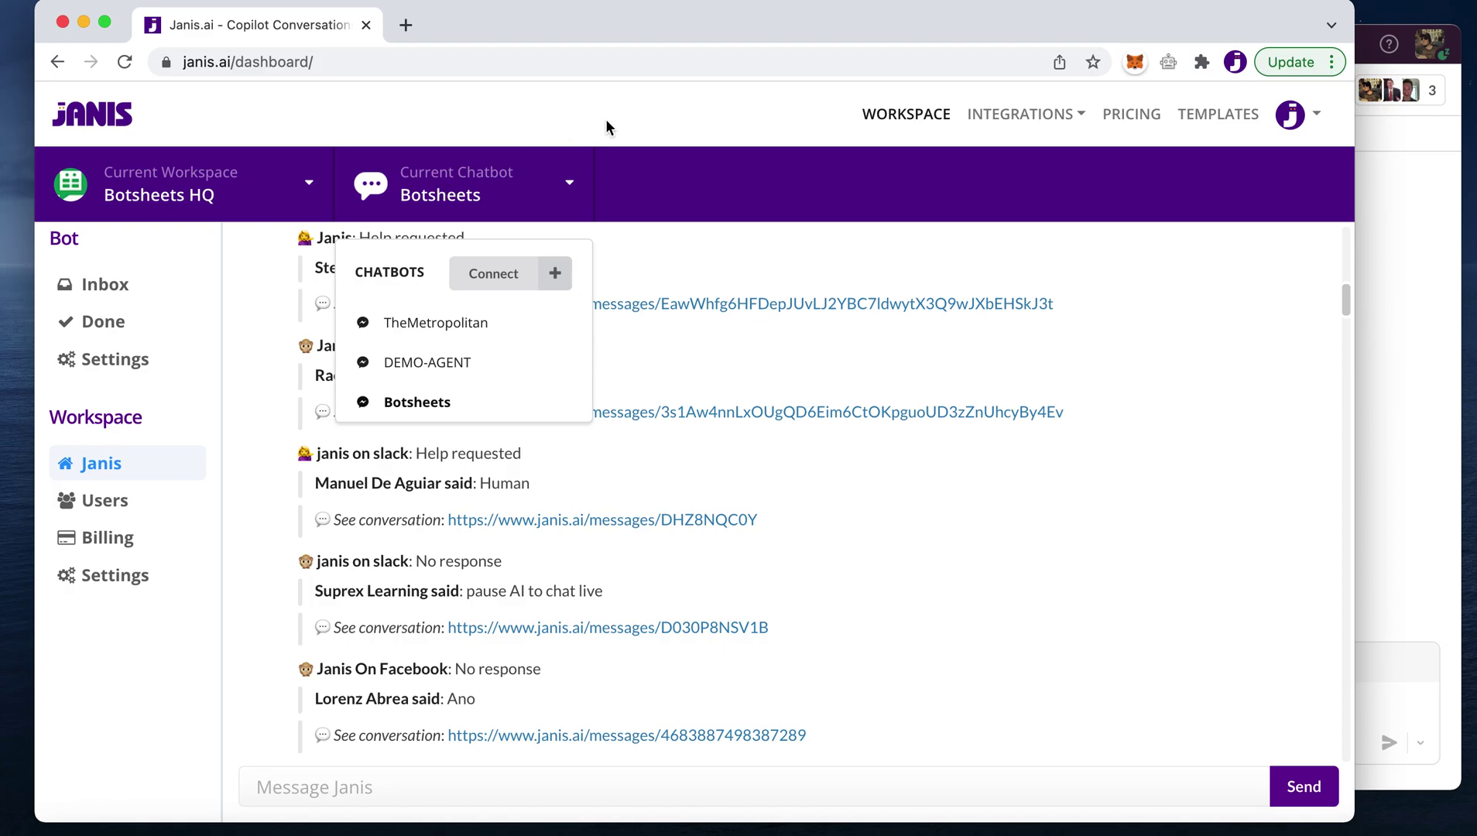
click(574, 184)
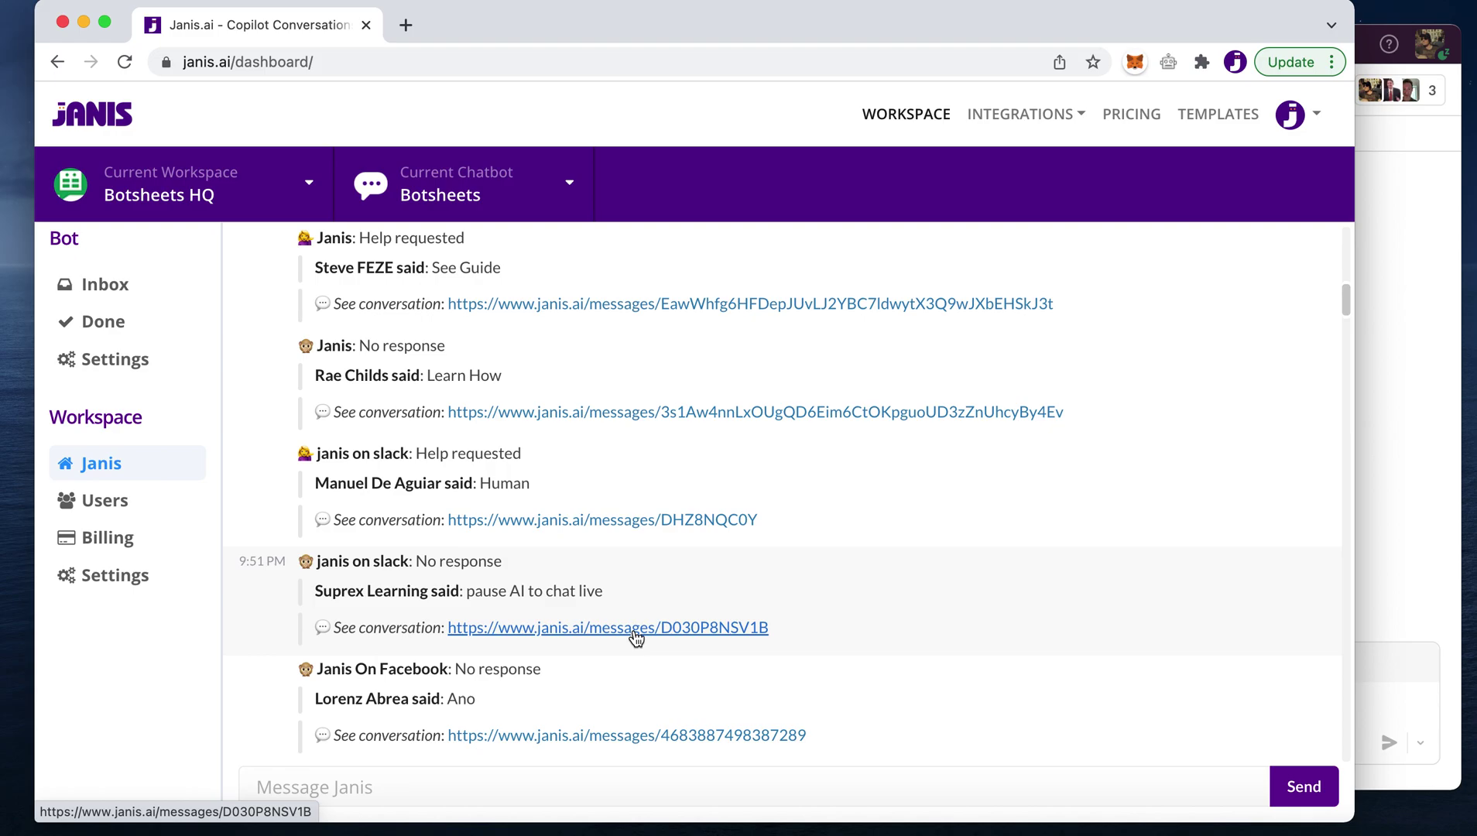
Open the Botsheets bot's settings and review which notification alerts are enabled
click(128, 375)
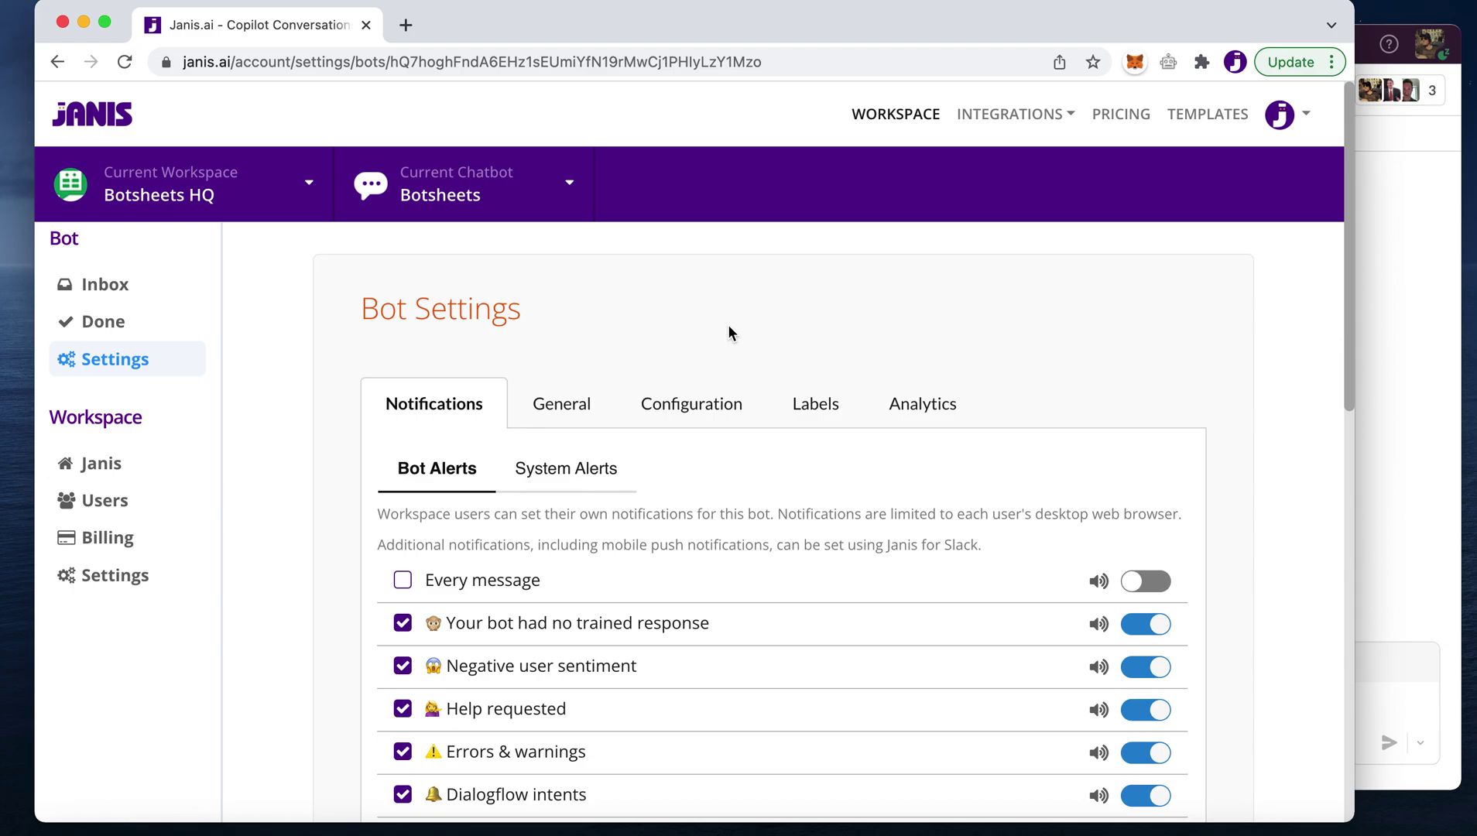
scroll(729, 327, down, 3)
scroll(719, 329, up, 1)
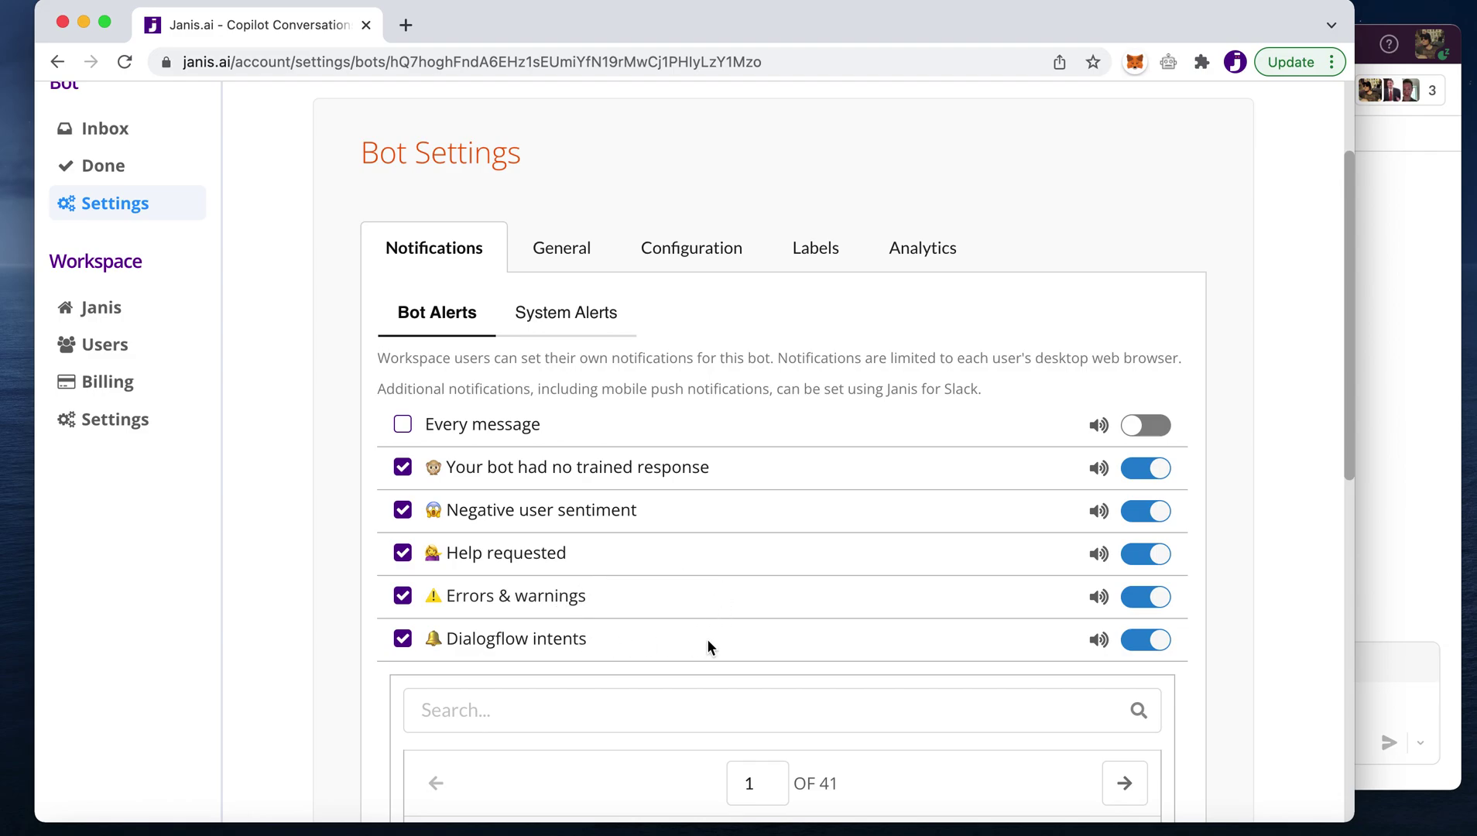
scroll(707, 647, down, 5)
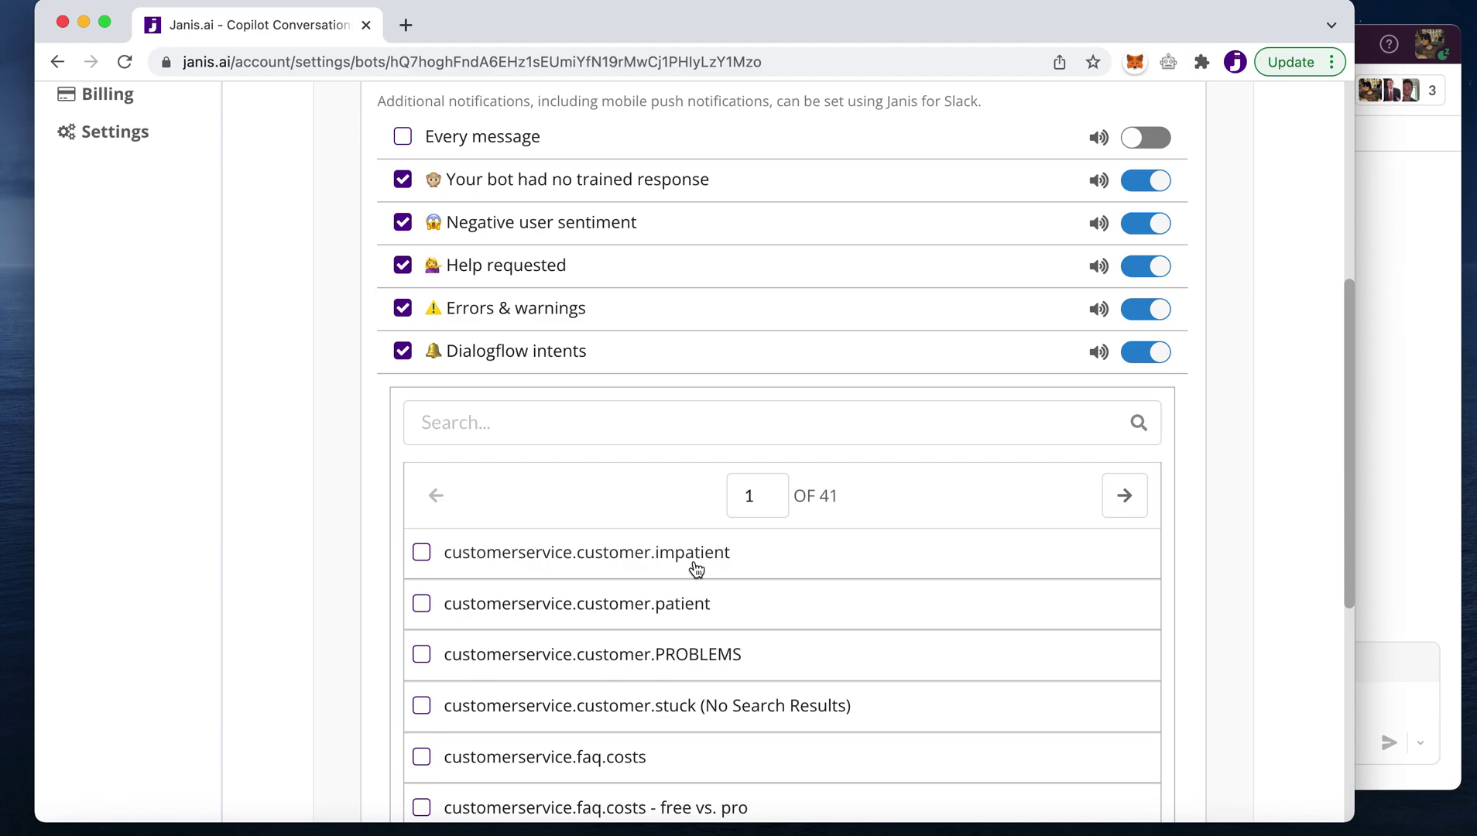
scroll(696, 569, up, 5)
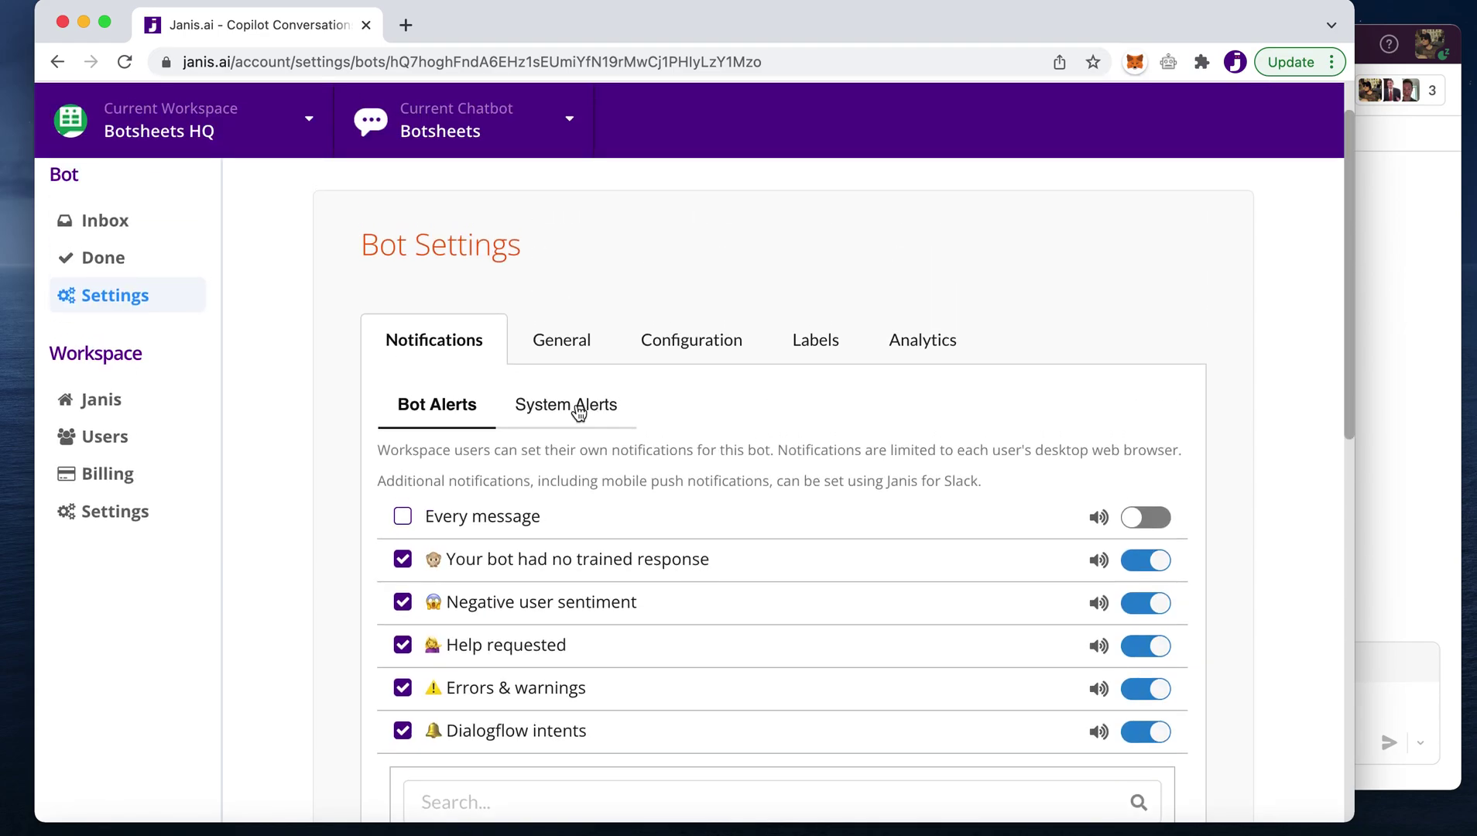
View the System Alerts options, then the General settings showing bot name Botsheets
click(578, 412)
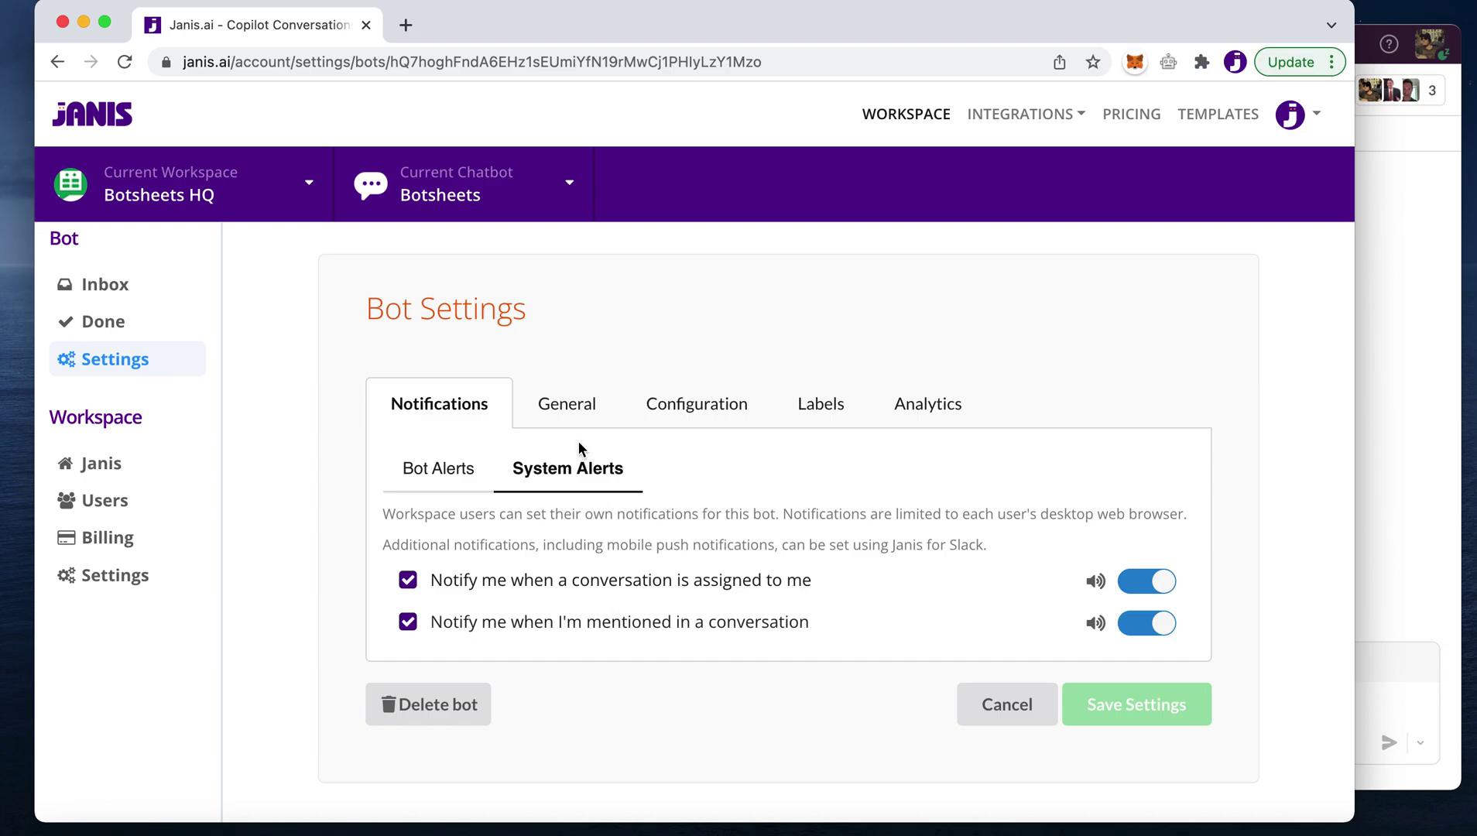
click(563, 407)
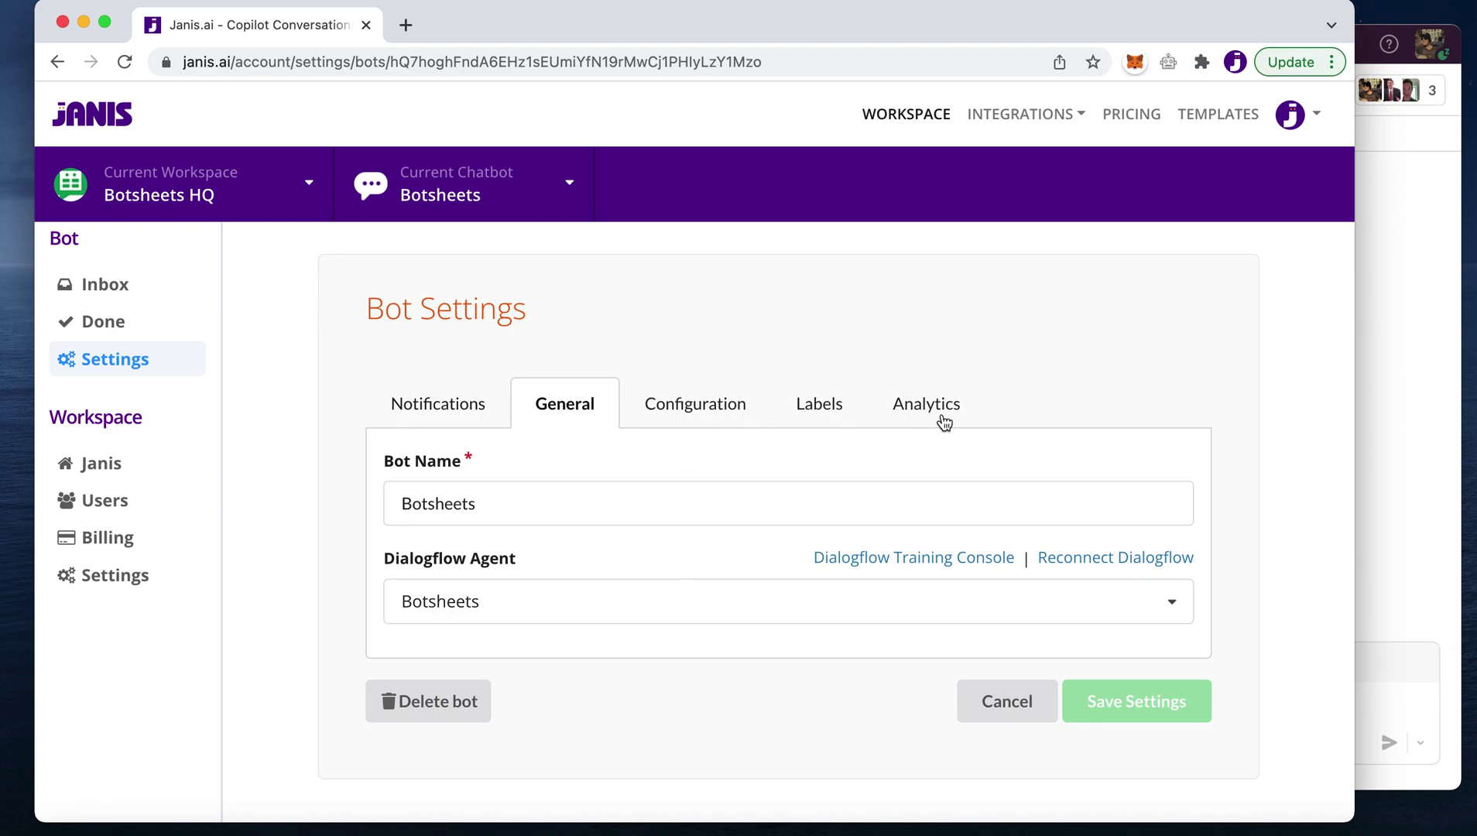
Open the latest unassigned Inbox conversation with contact details hidden, scrolled to its start
click(99, 291)
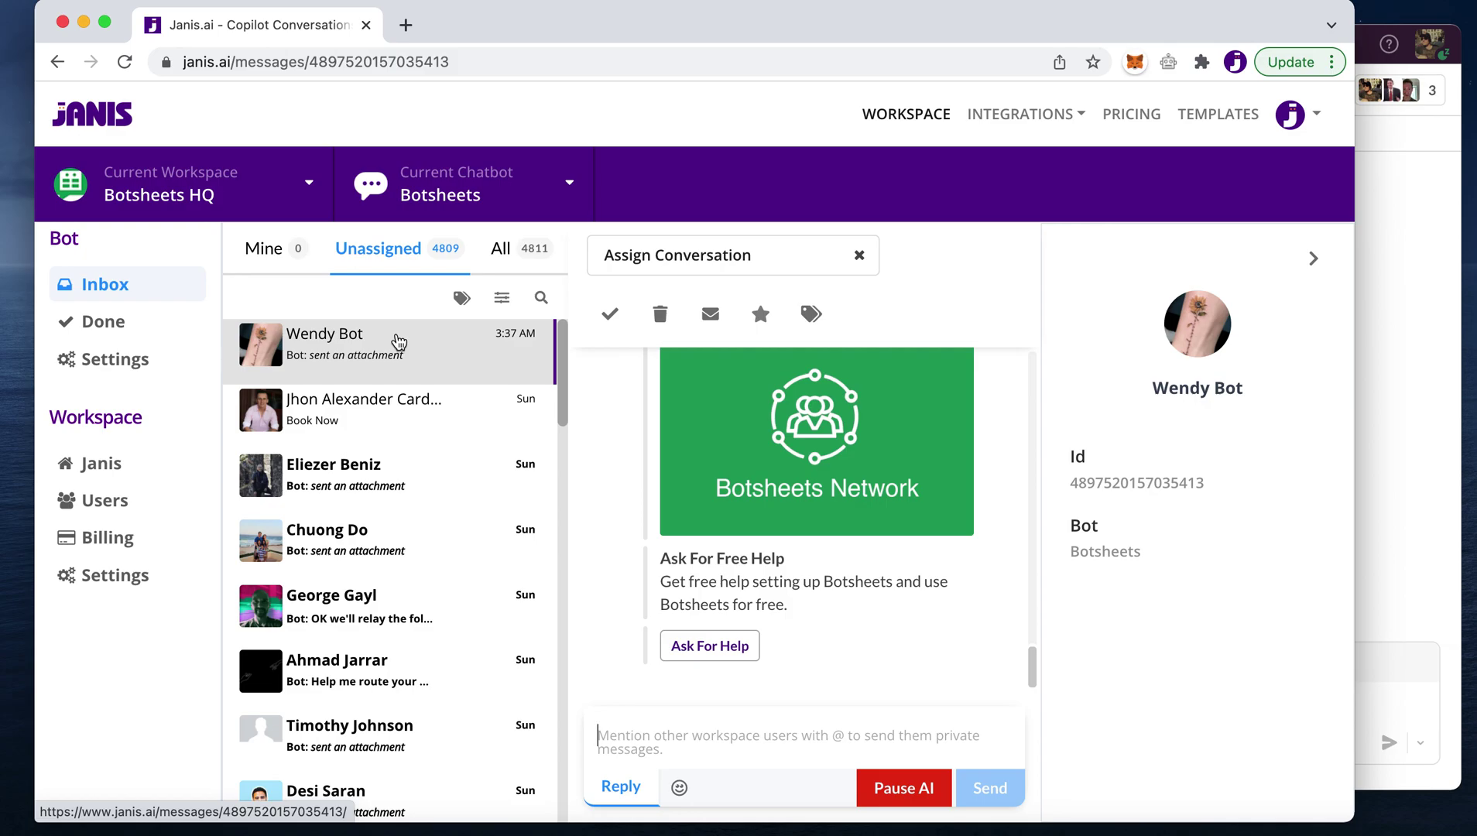
click(1313, 258)
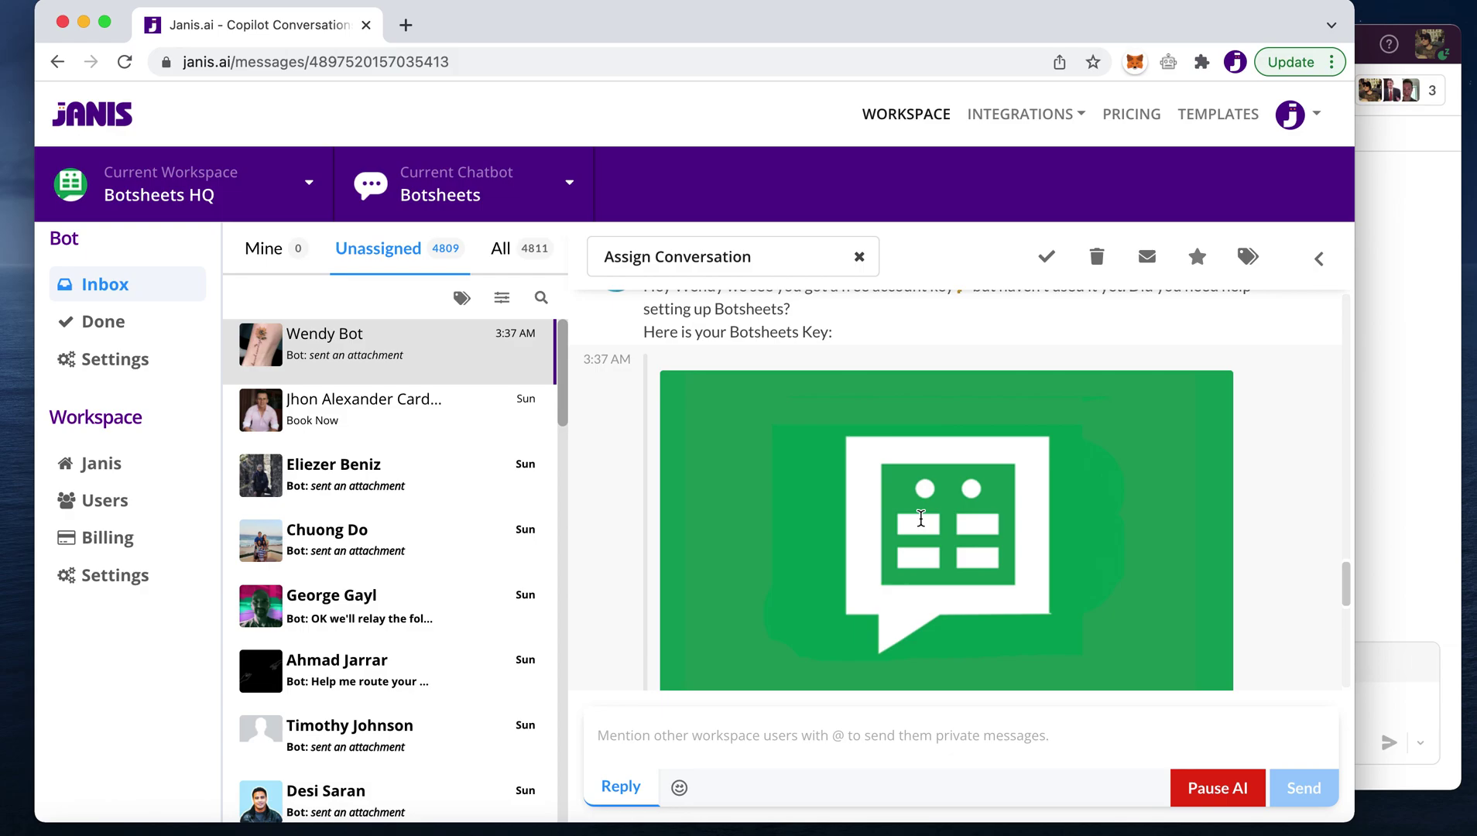
scroll(921, 517, up, 15)
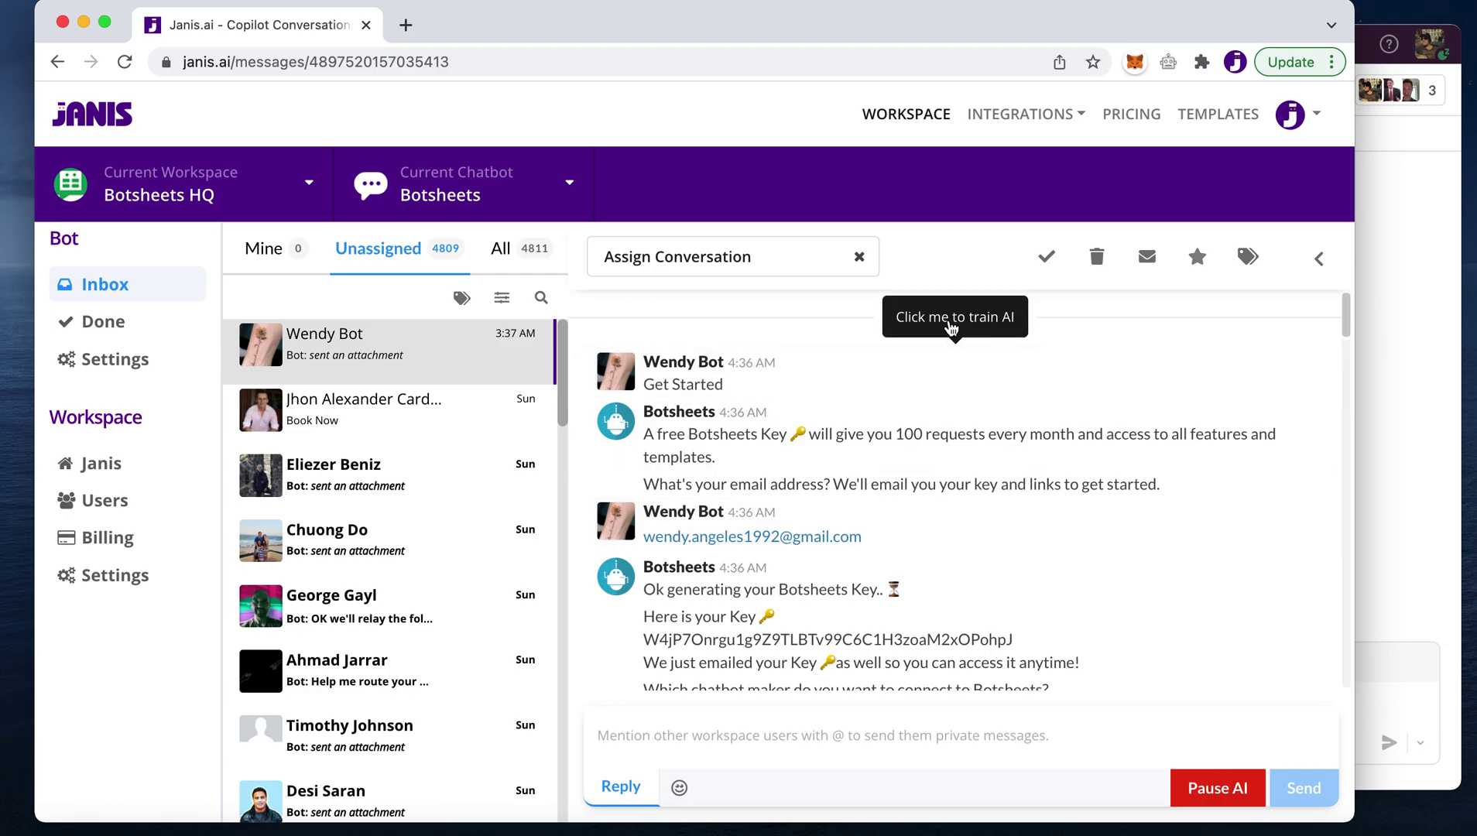
Open the AI training options and scroll through them
click(951, 328)
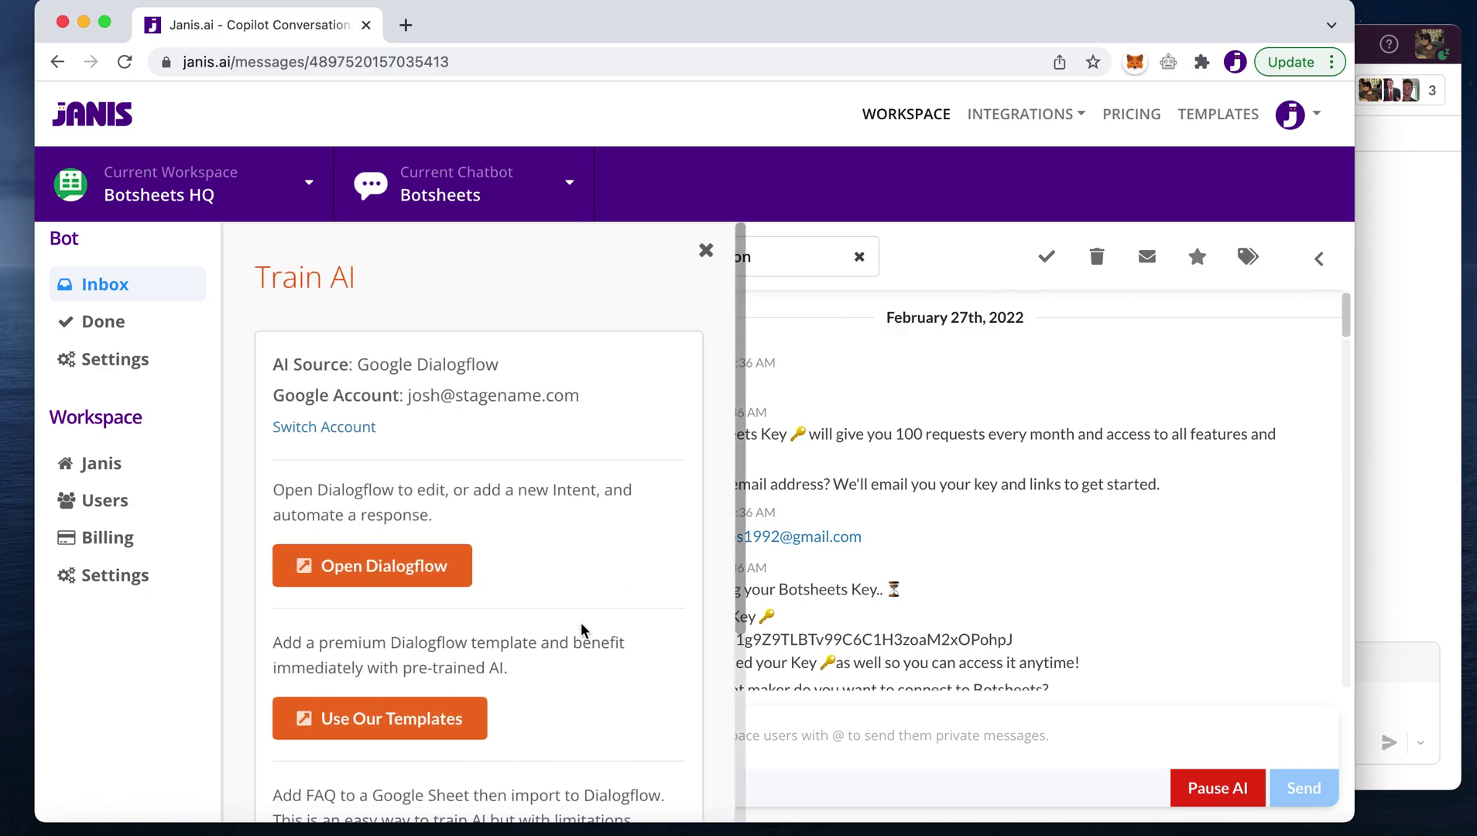
scroll(581, 625, down, 3)
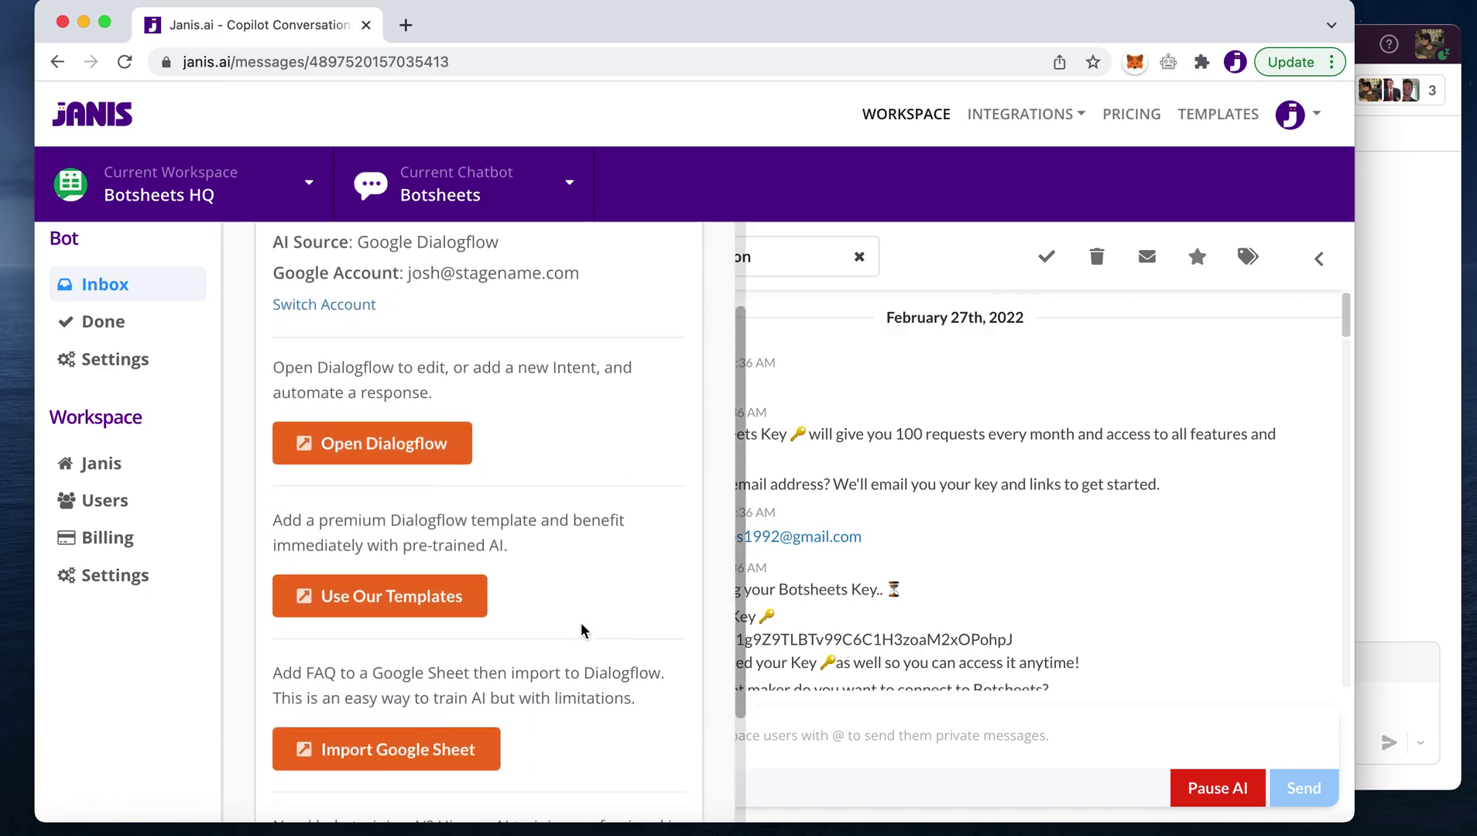
scroll(582, 624, down, 1)
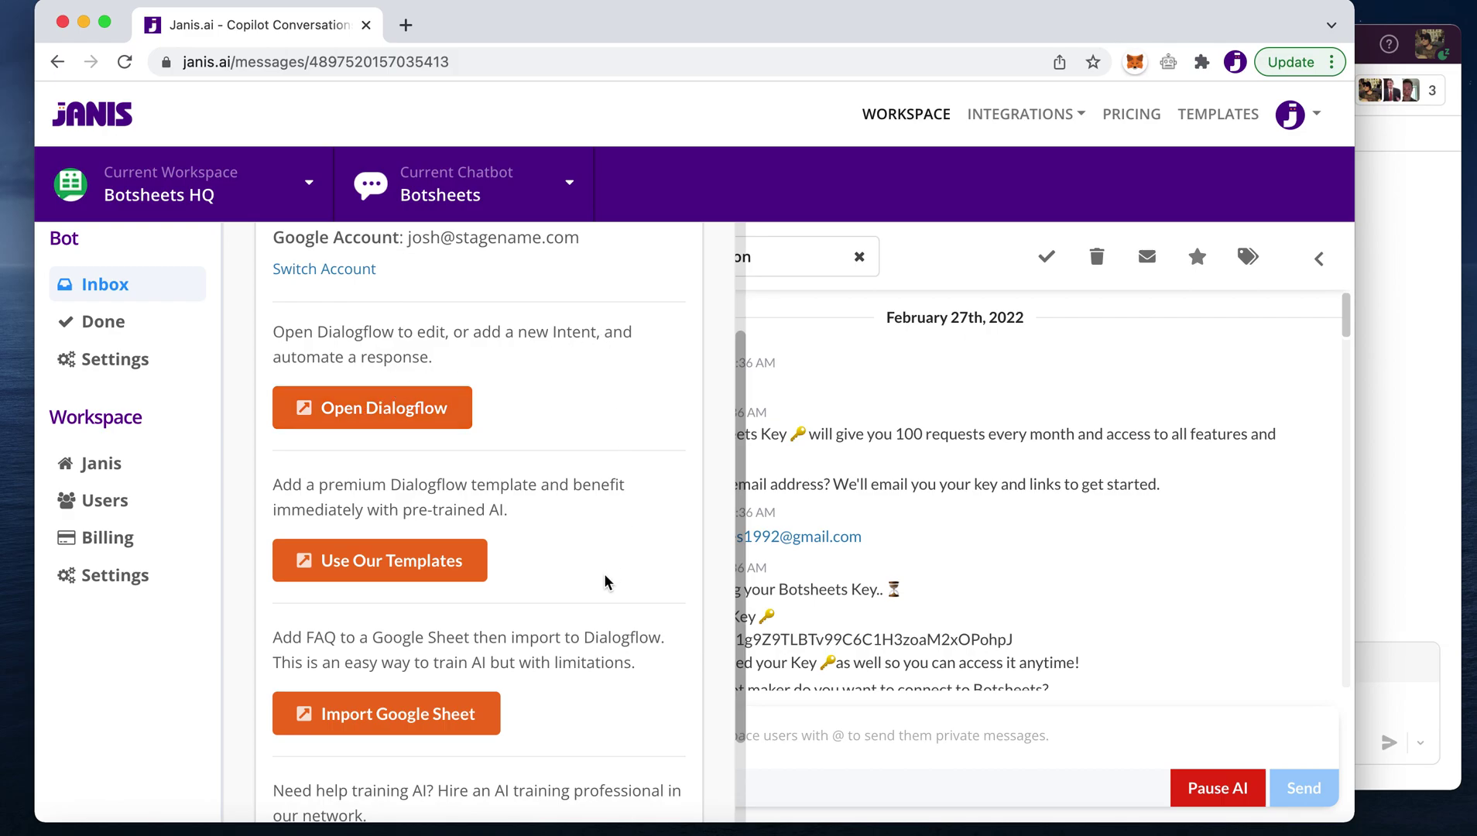
scroll(605, 581, down, 3)
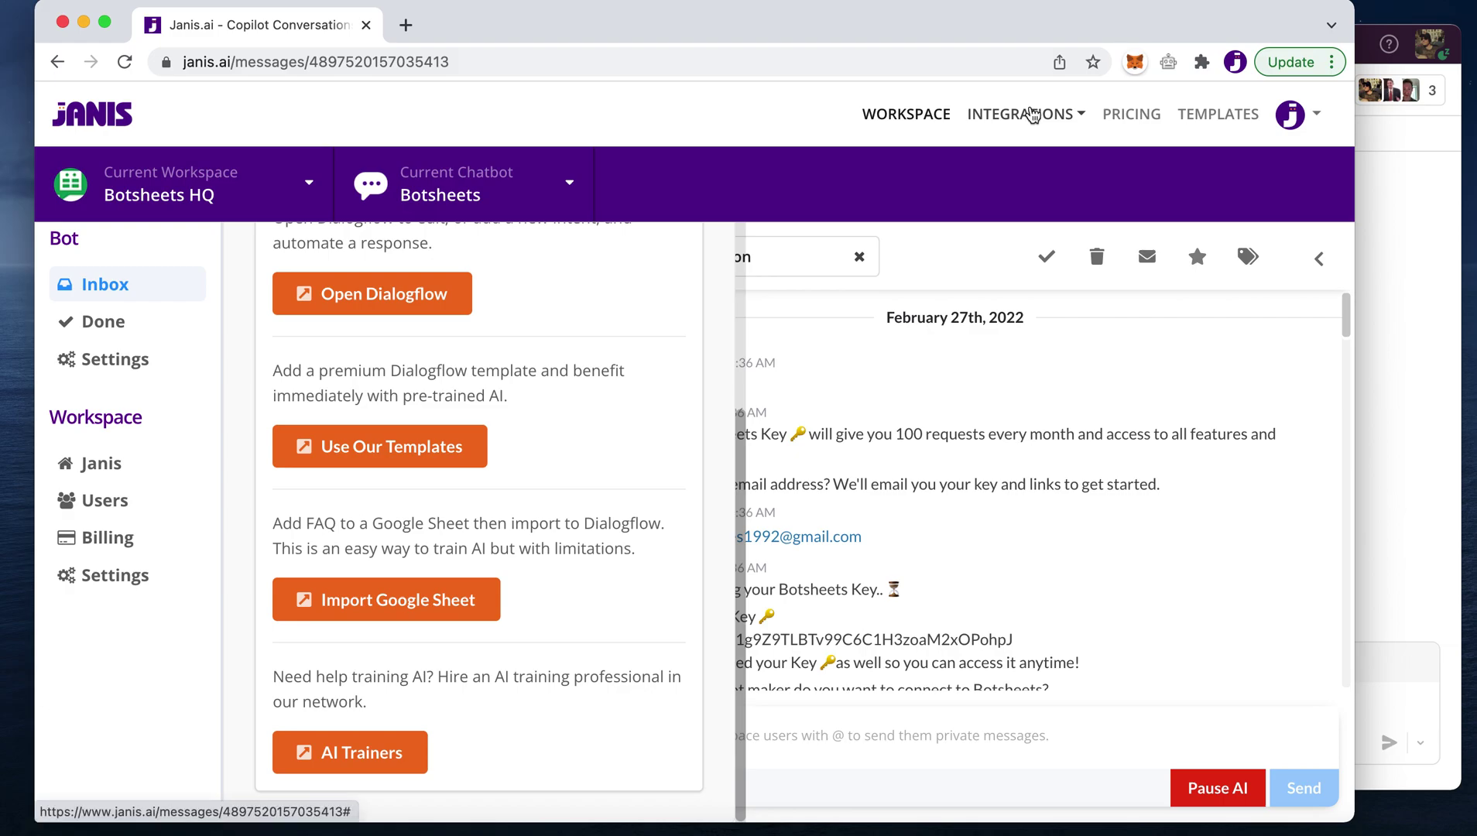
Open the full Integrations page from the Integrations menu's More... option
click(1032, 113)
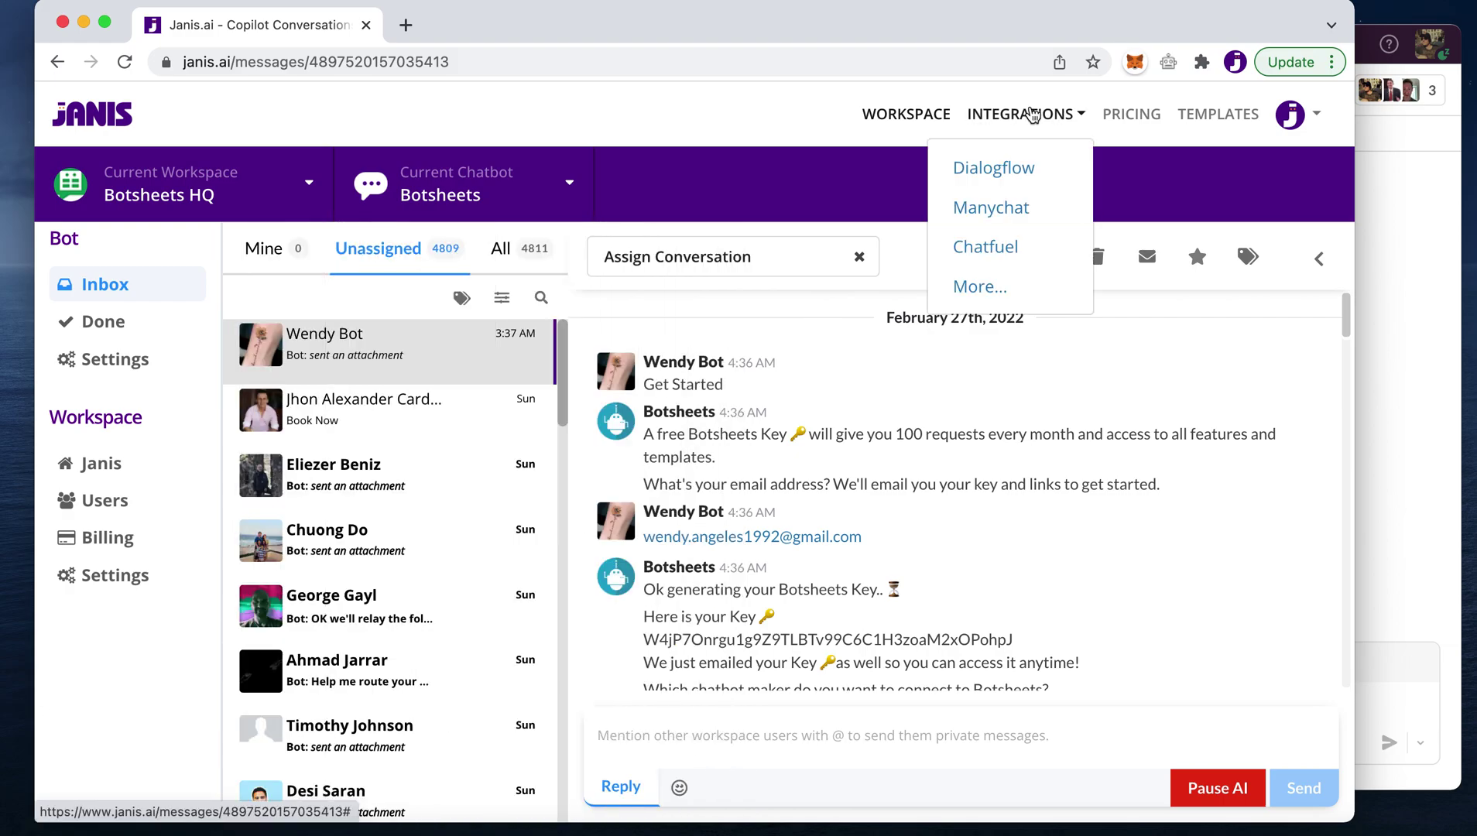
click(1000, 287)
scroll(990, 519, down, 6)
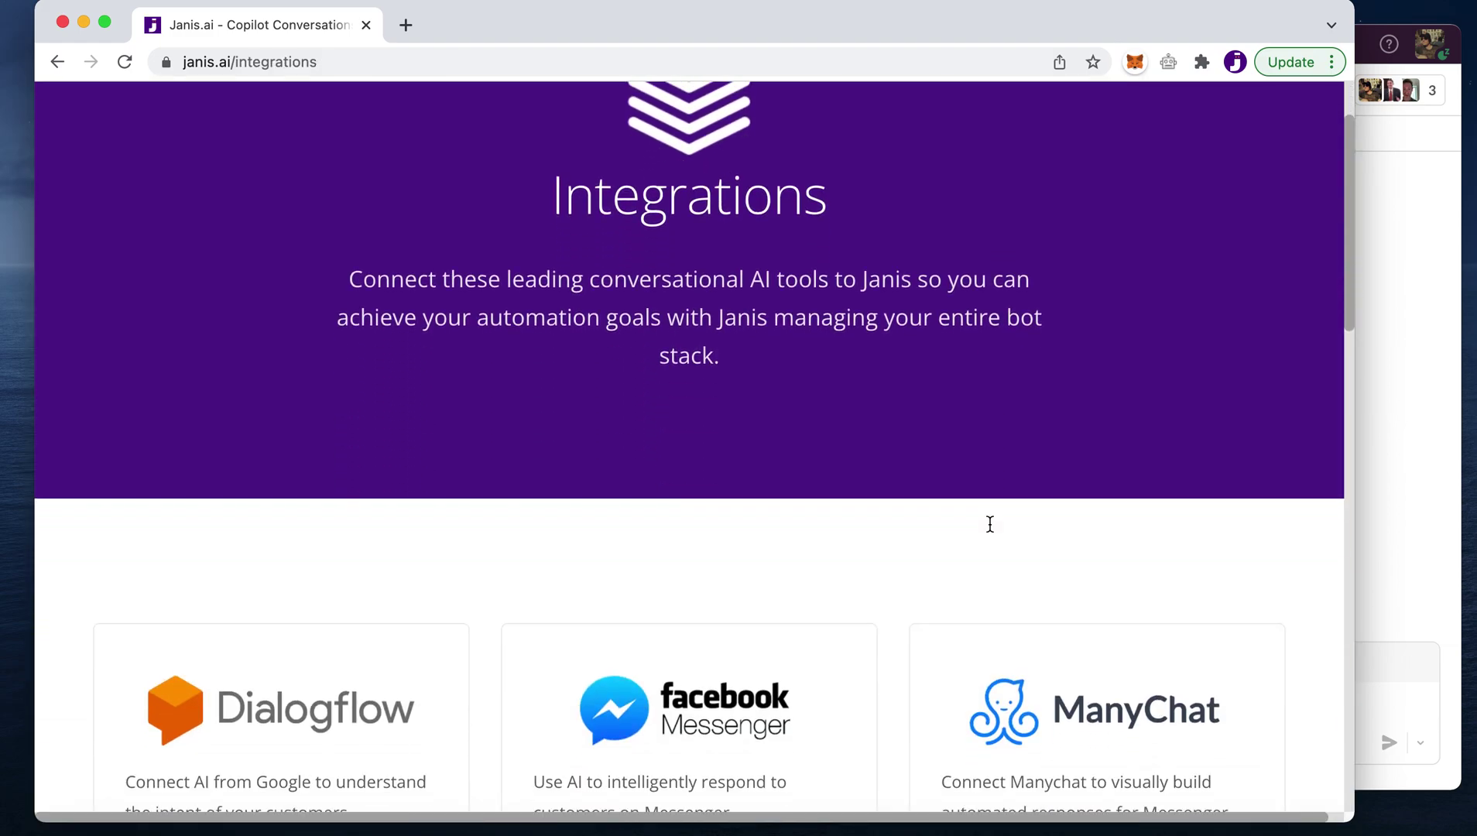
Scroll to the Slack integration card and bring the Slack workspace forward
scroll(991, 532, down, 5)
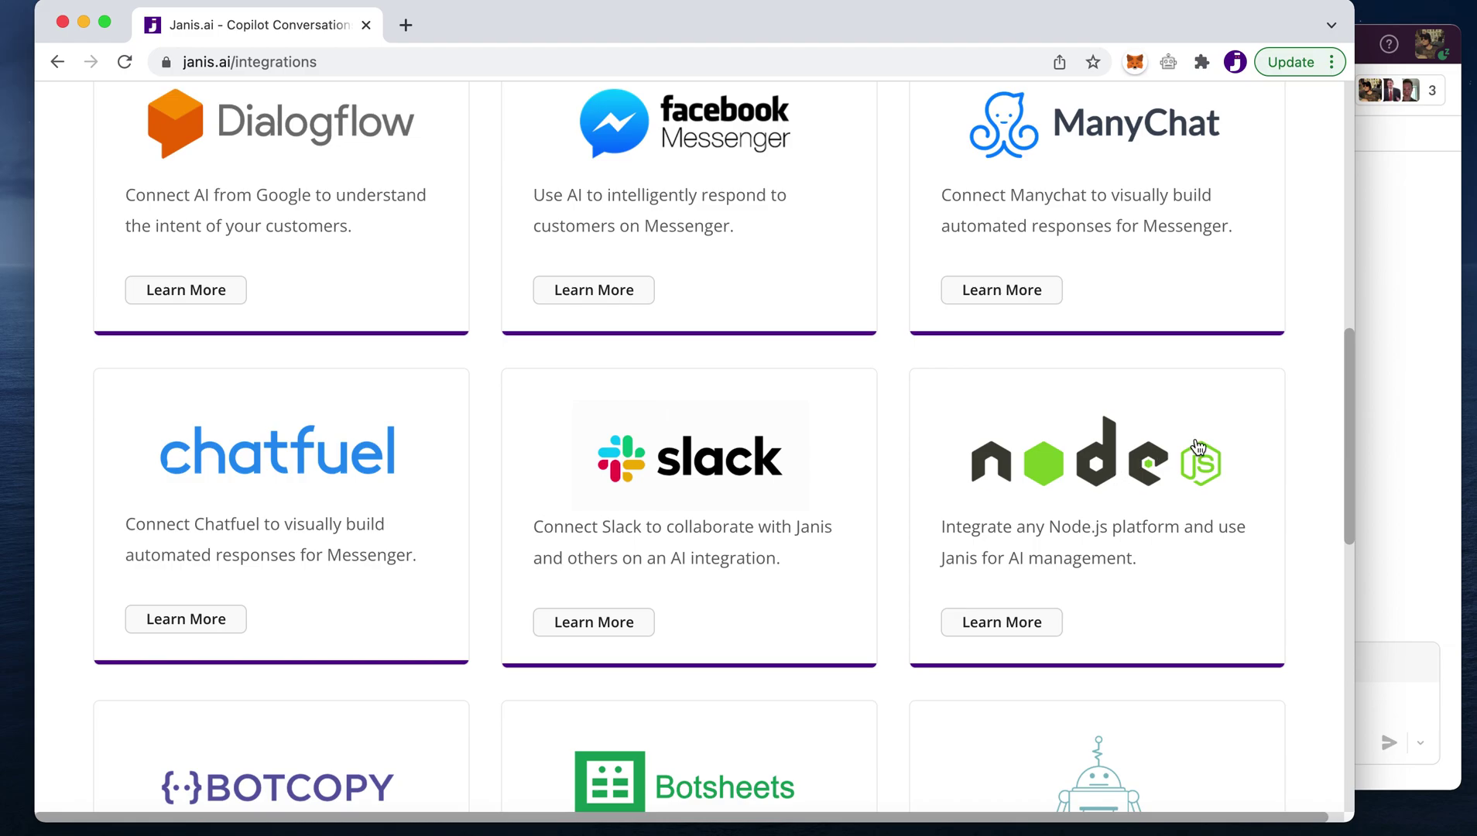
click(1414, 410)
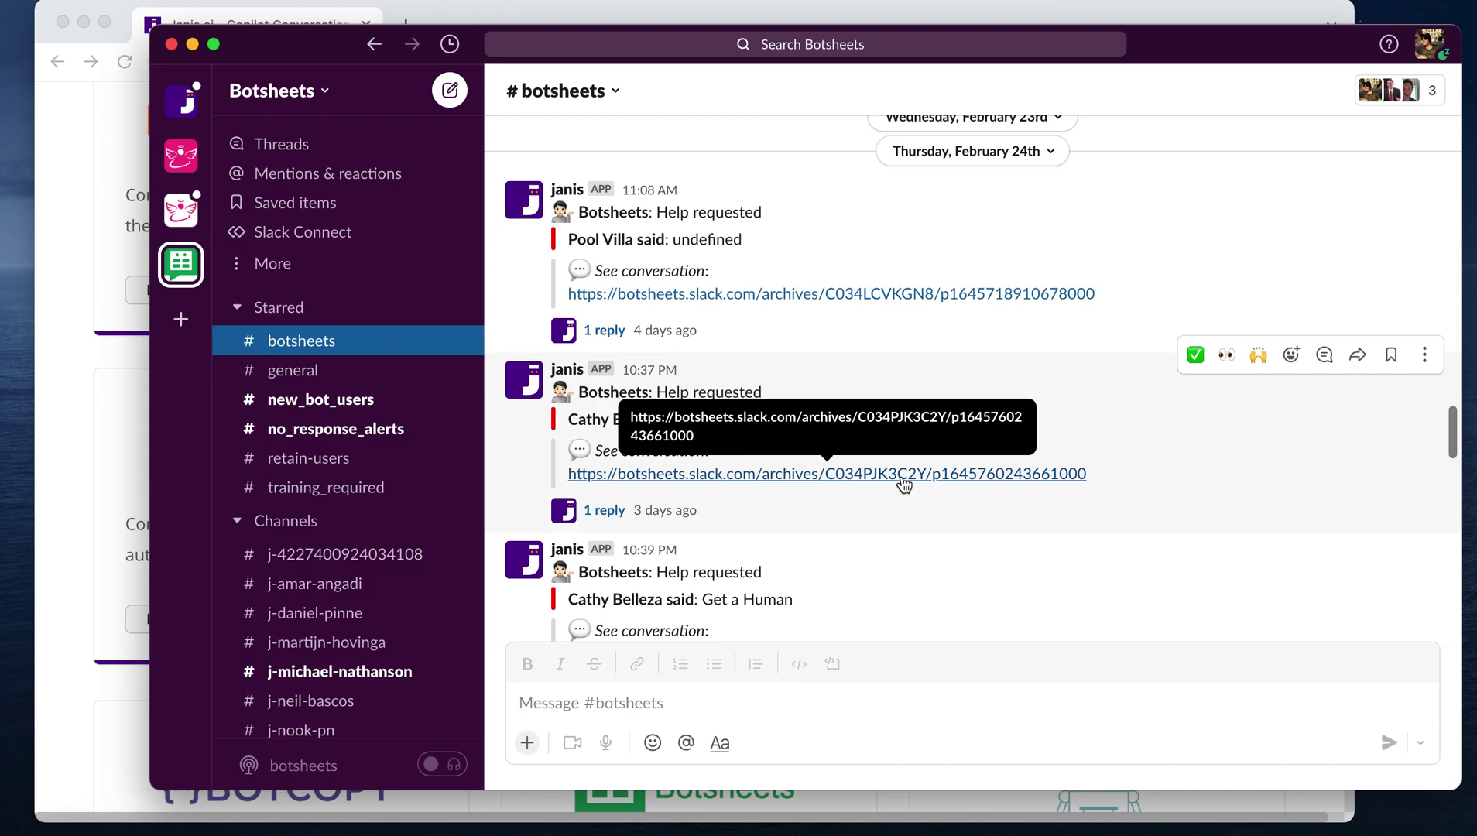
Review the janis 'Help requested' alerts in #botsheets, then return to the Integrations page
scroll(310, 646, down, 1)
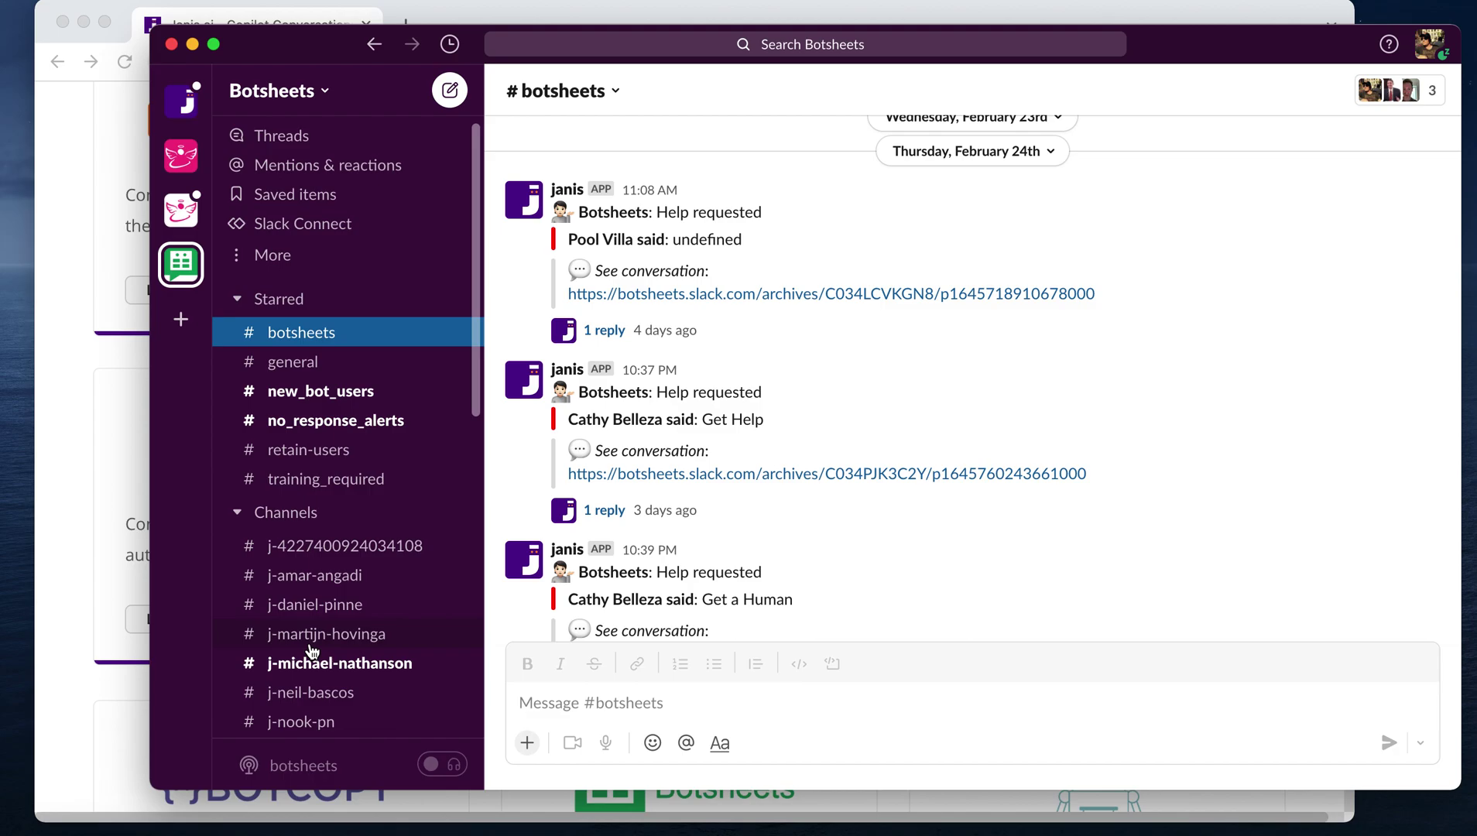
click(752, 711)
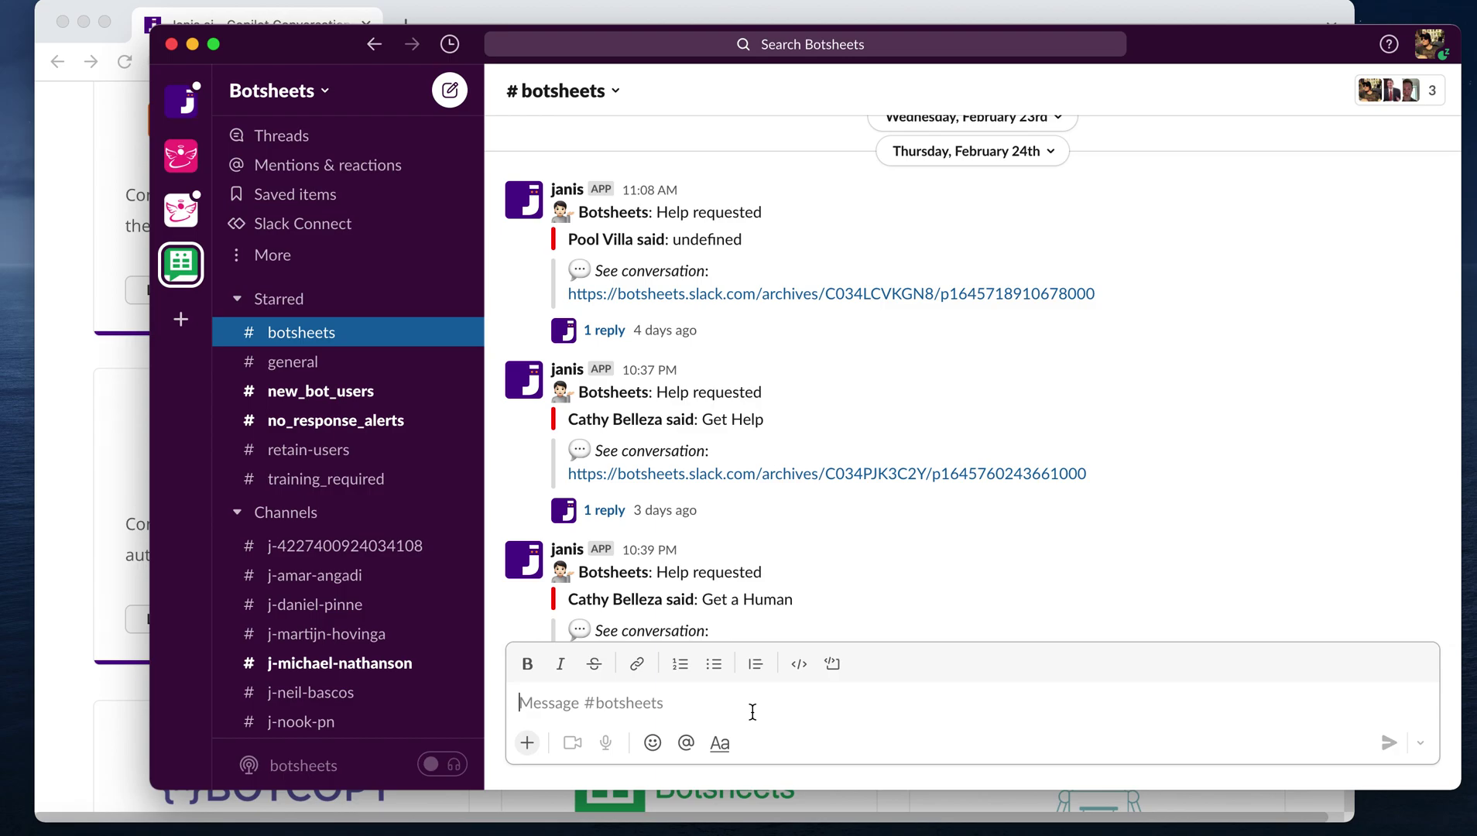
click(87, 377)
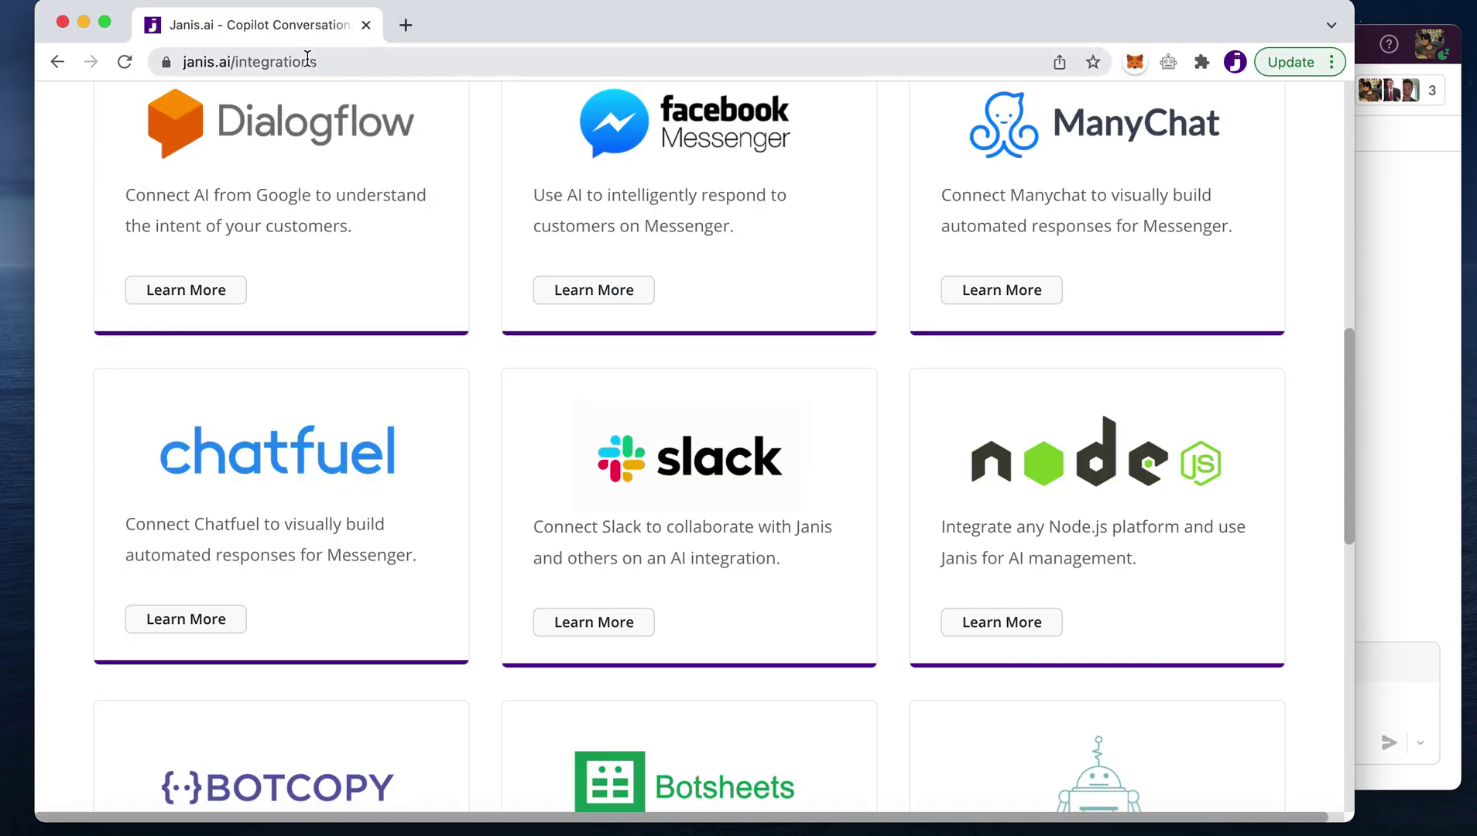
Open the Botsheets HQ workspace dashboard, then its Users list of five members
scroll(529, 287, up, 15)
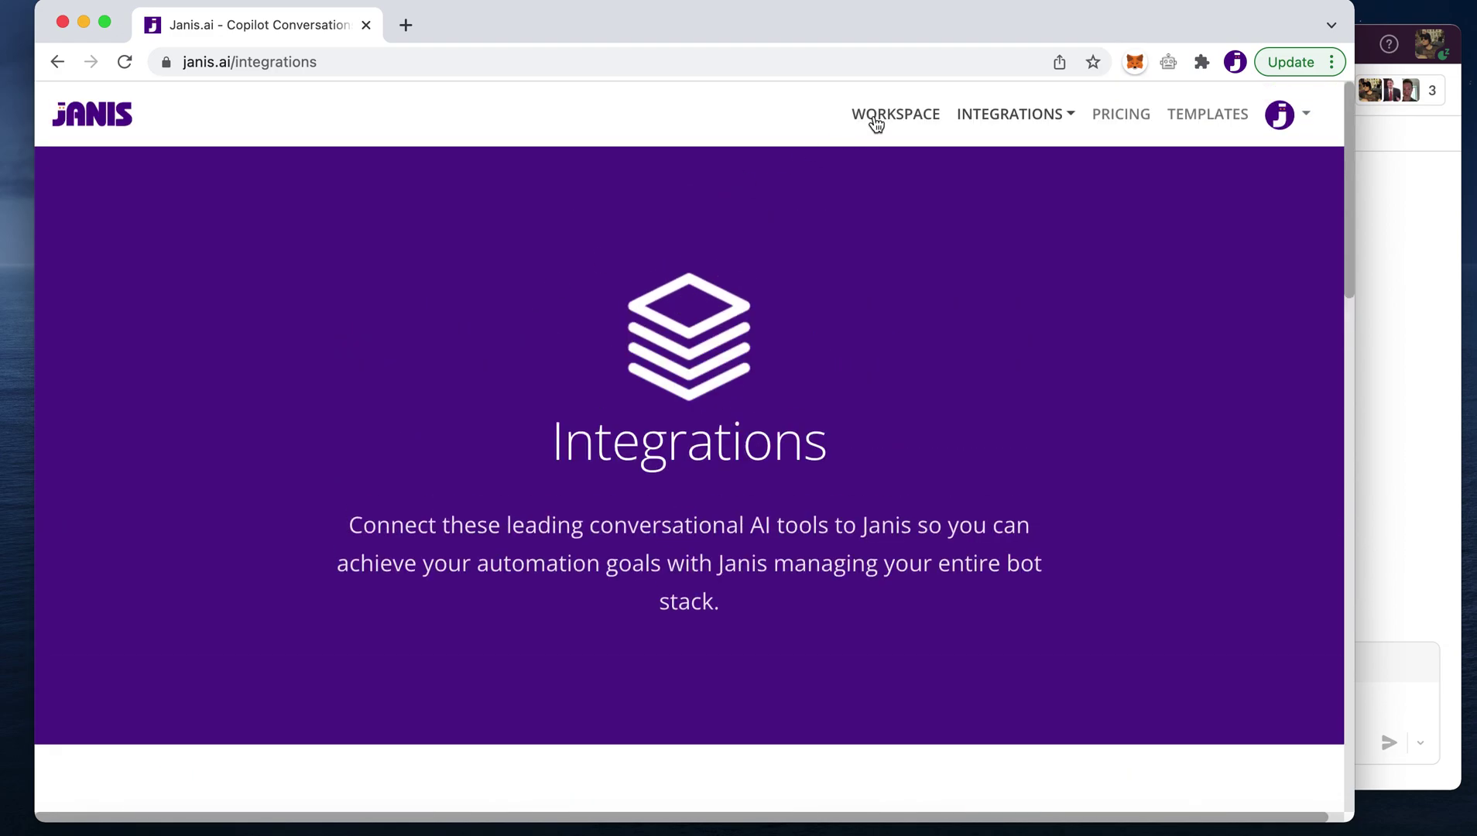
click(875, 116)
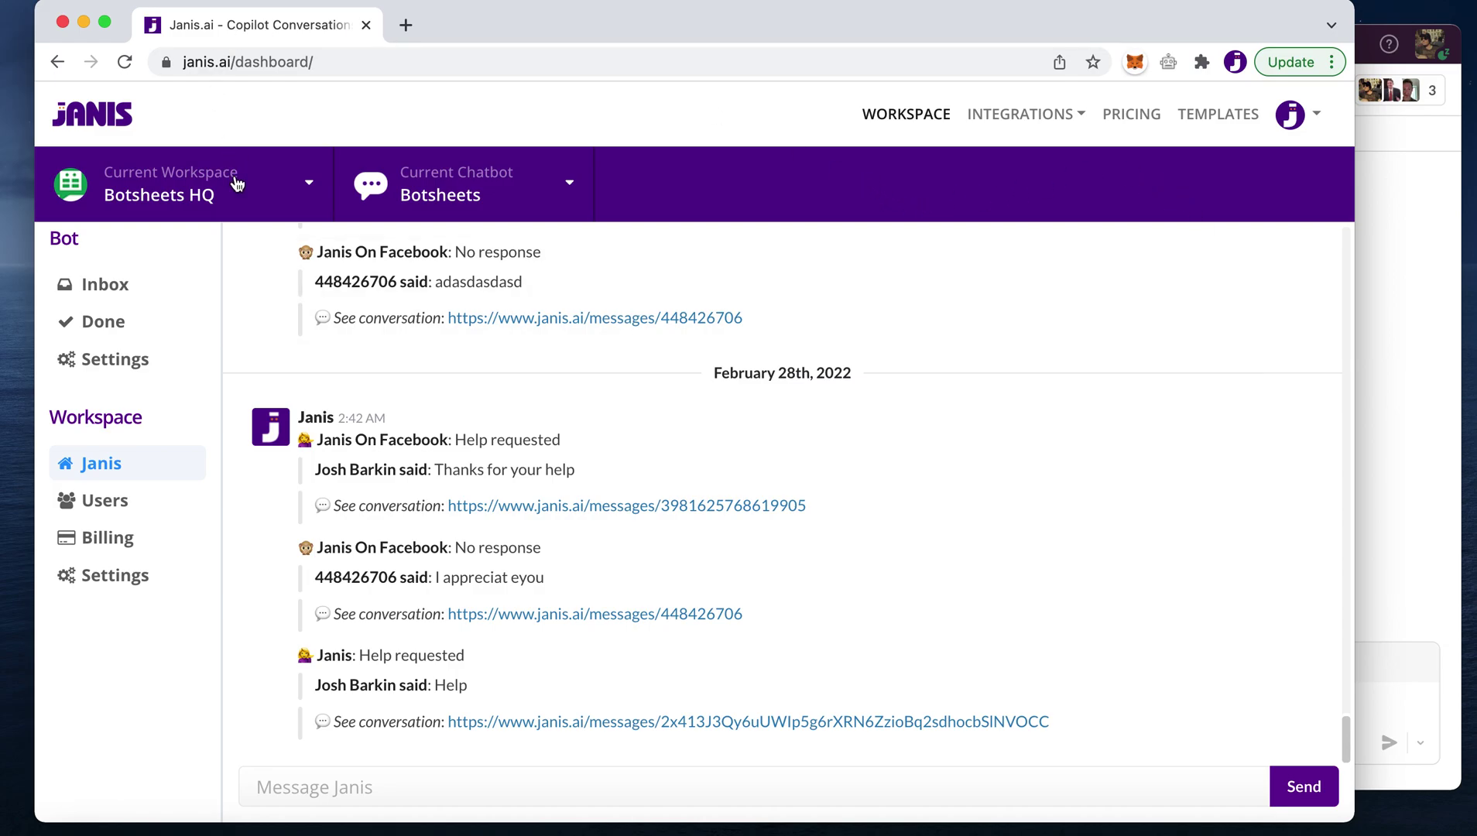
click(123, 502)
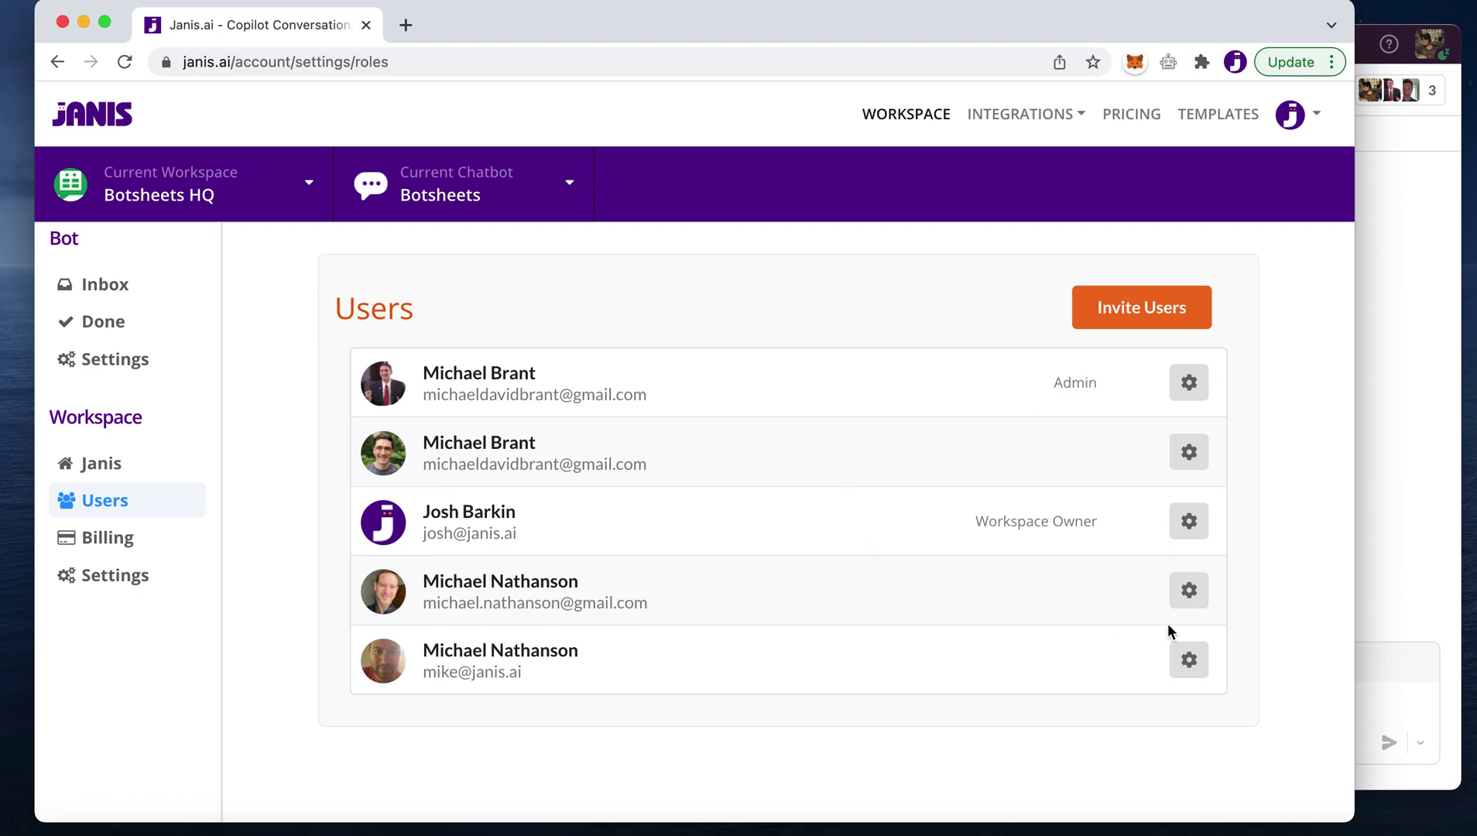
Review one user's role permissions, then open the Workspace Settings page
click(1189, 592)
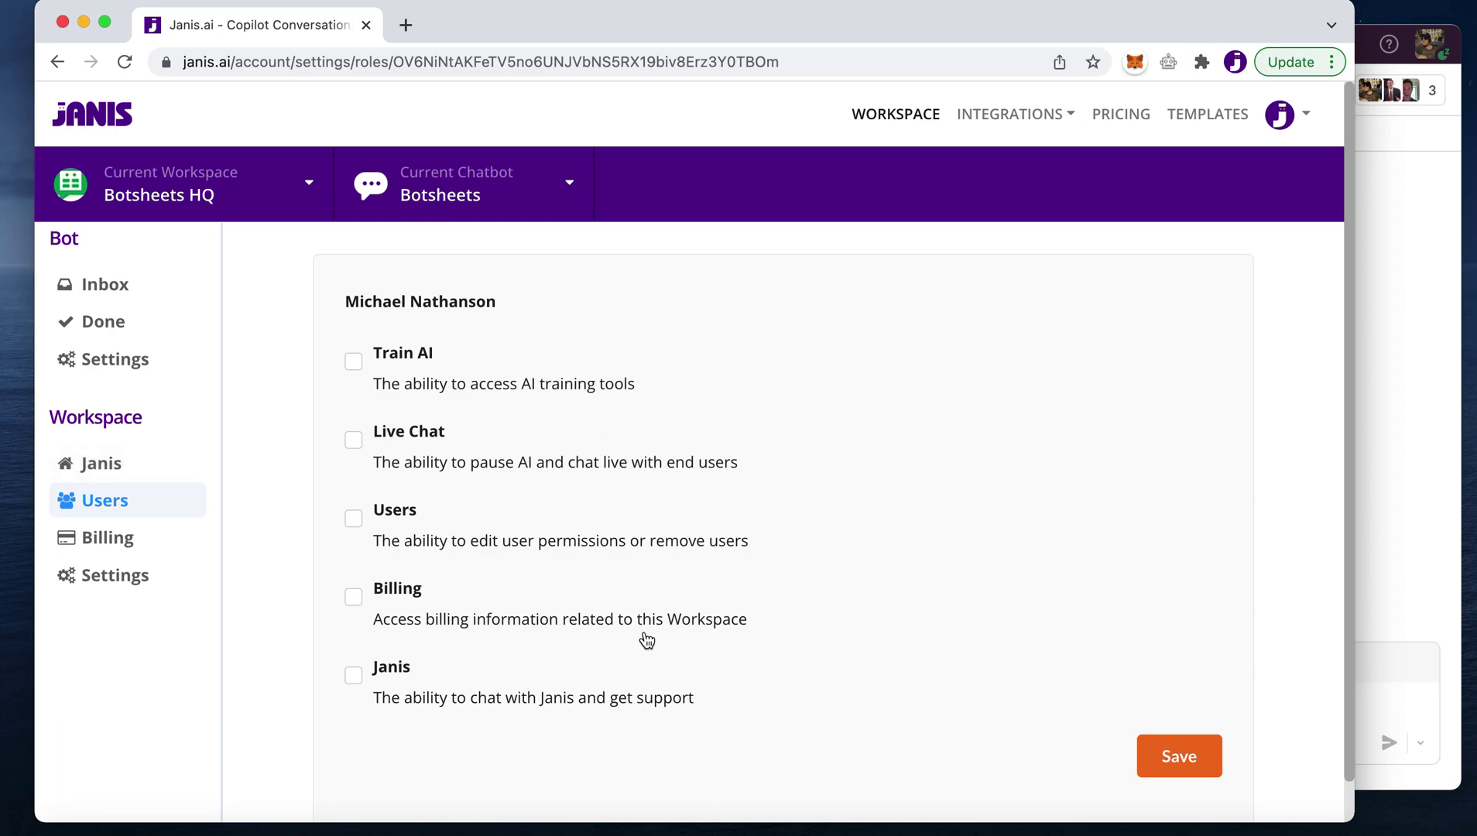
click(133, 595)
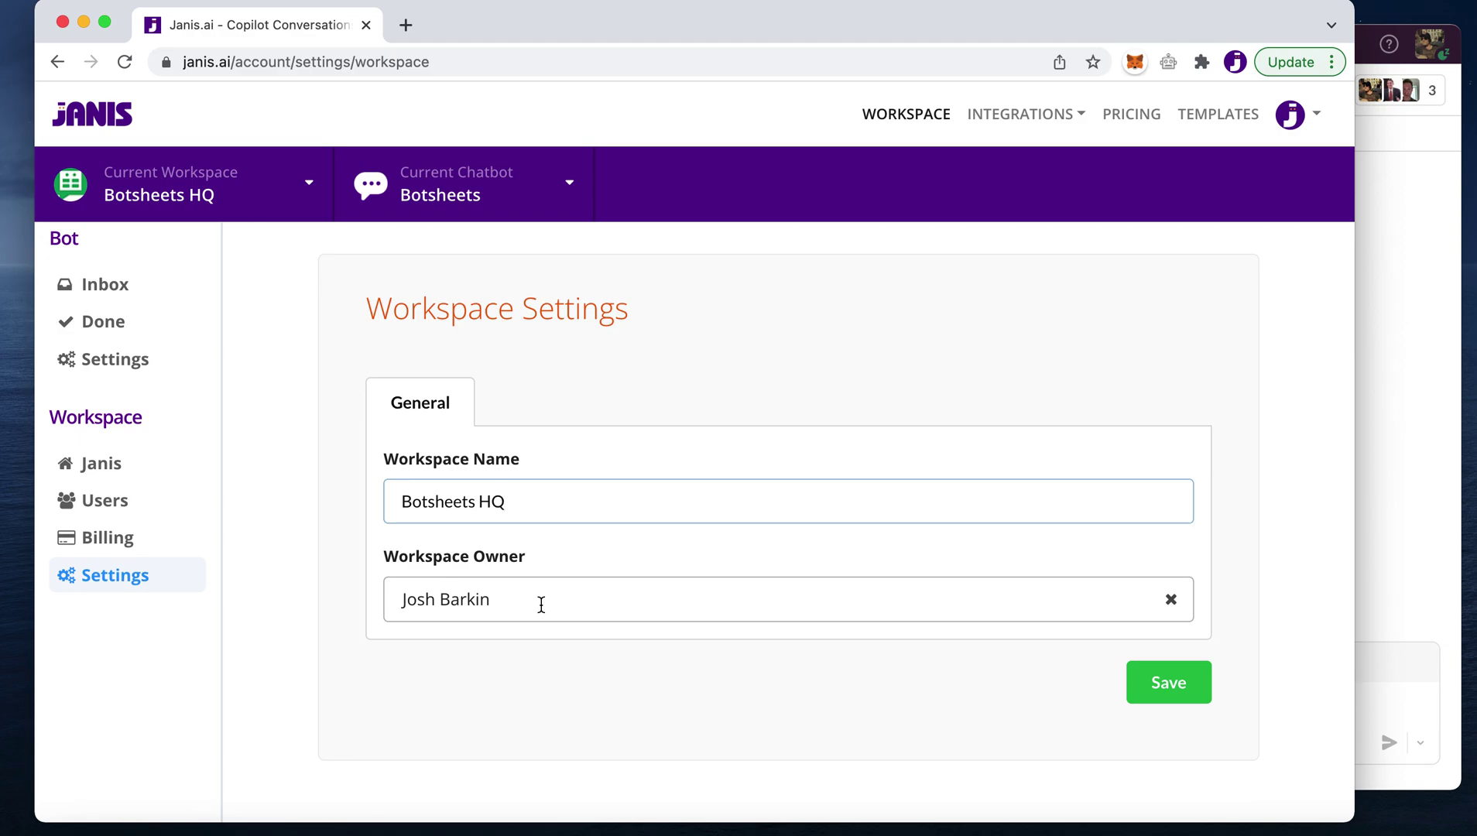
Keep the current Workspace Owner, save Botsheets HQ settings, and go back to Users
click(541, 605)
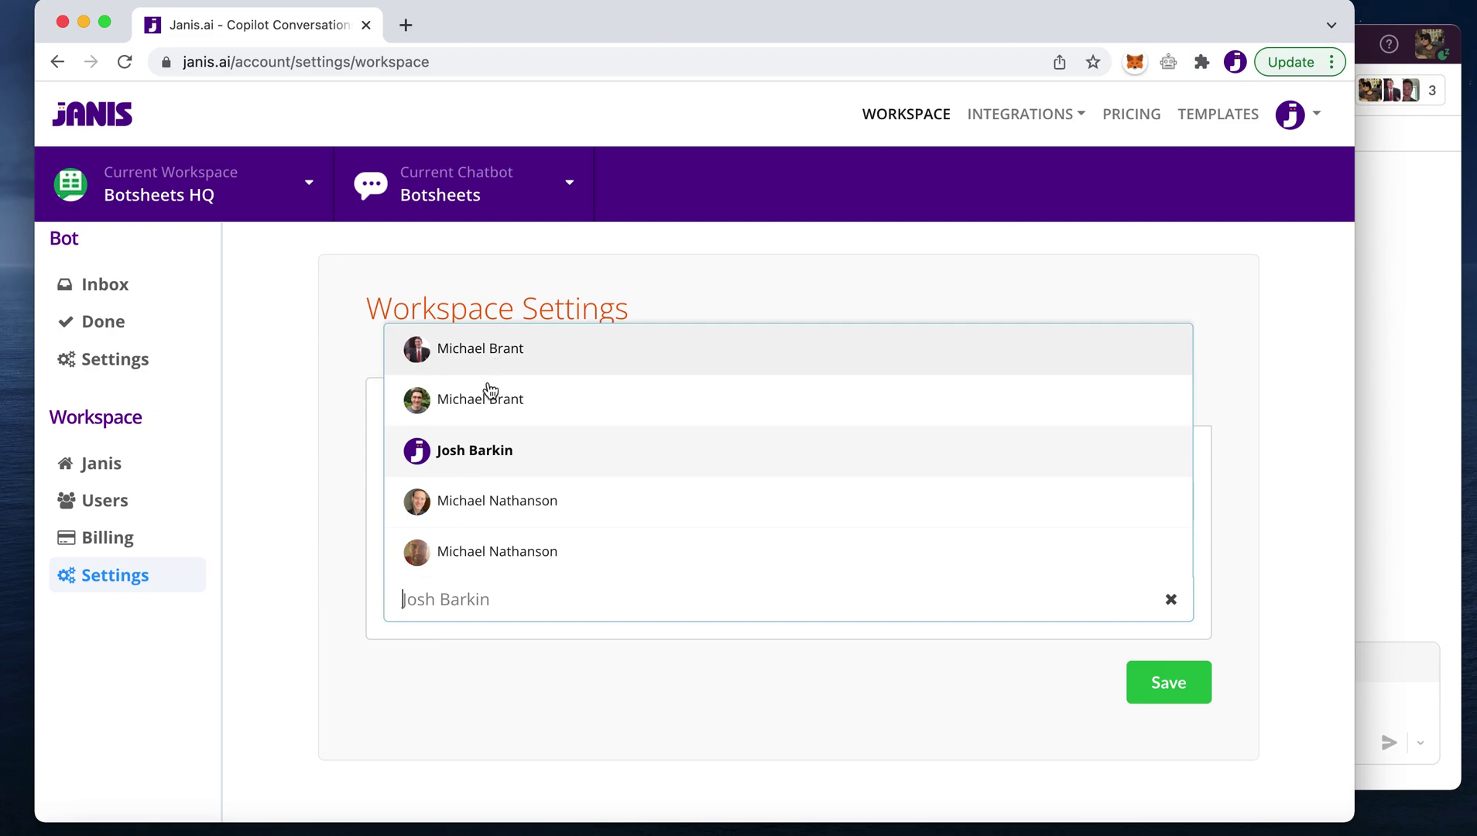
click(488, 457)
click(1164, 701)
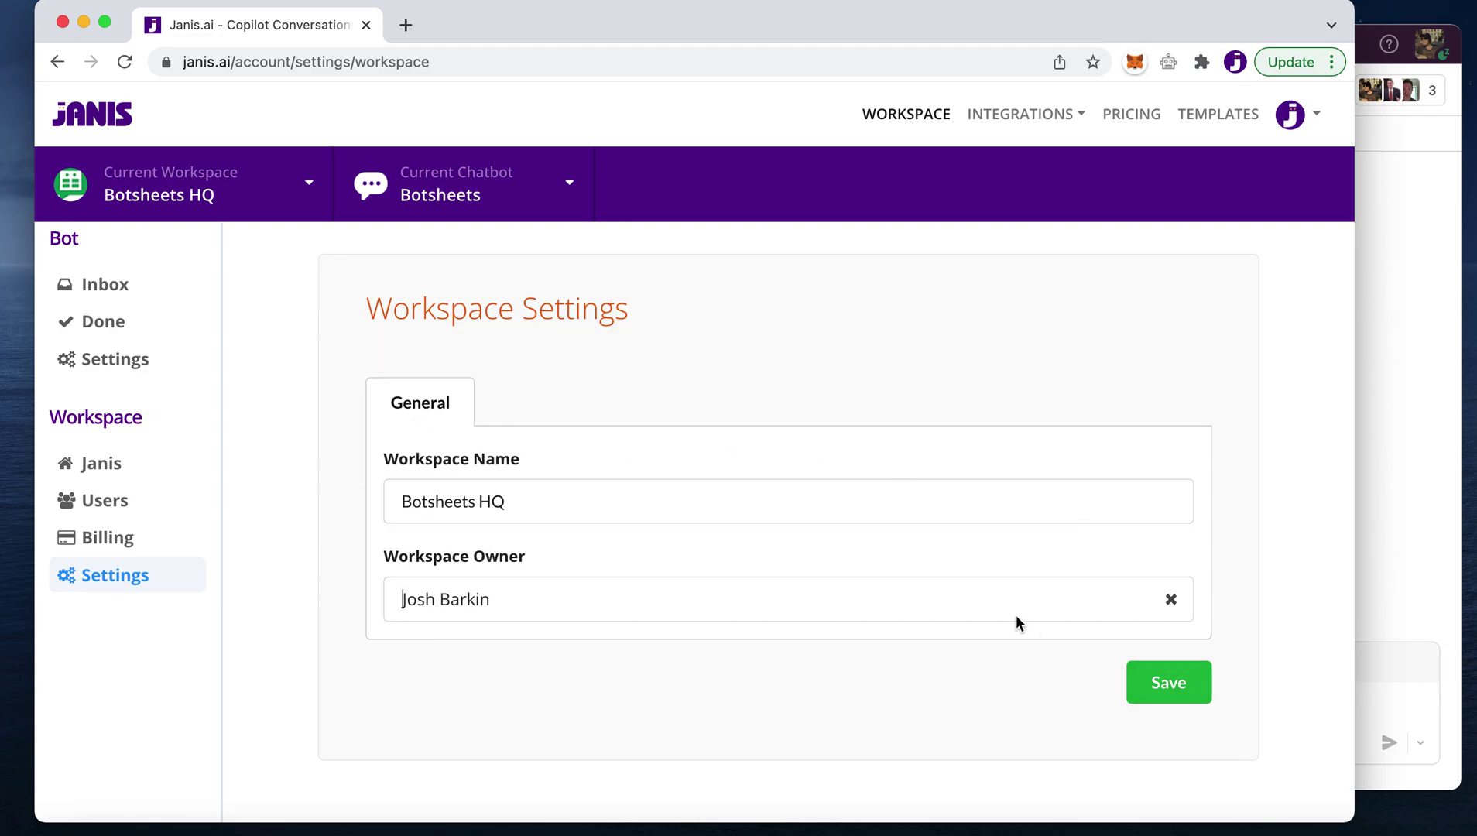
click(105, 504)
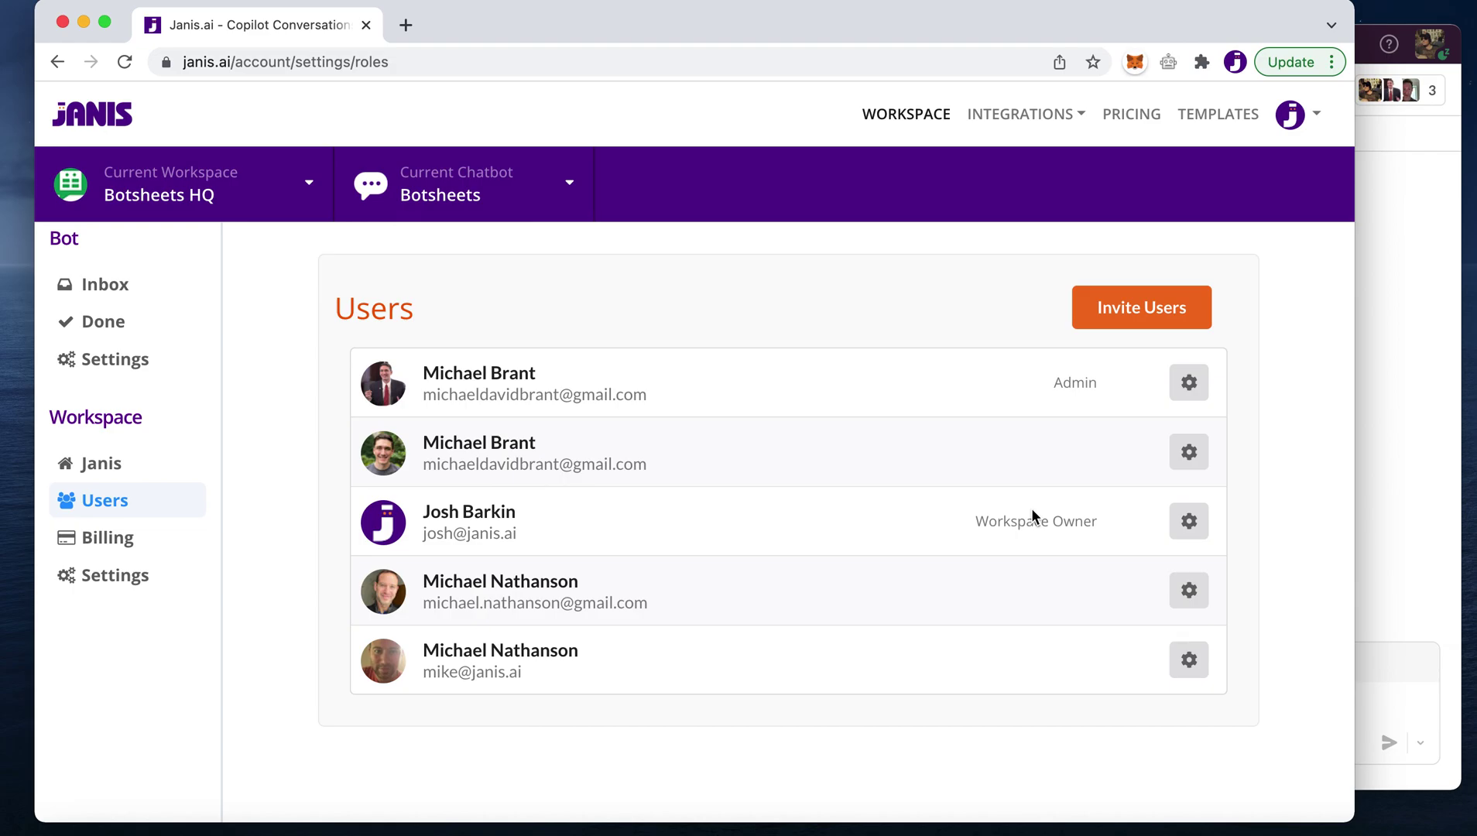
Invite a collaborator by e-mail to Botsheets HQ with no permissions checked
click(1150, 312)
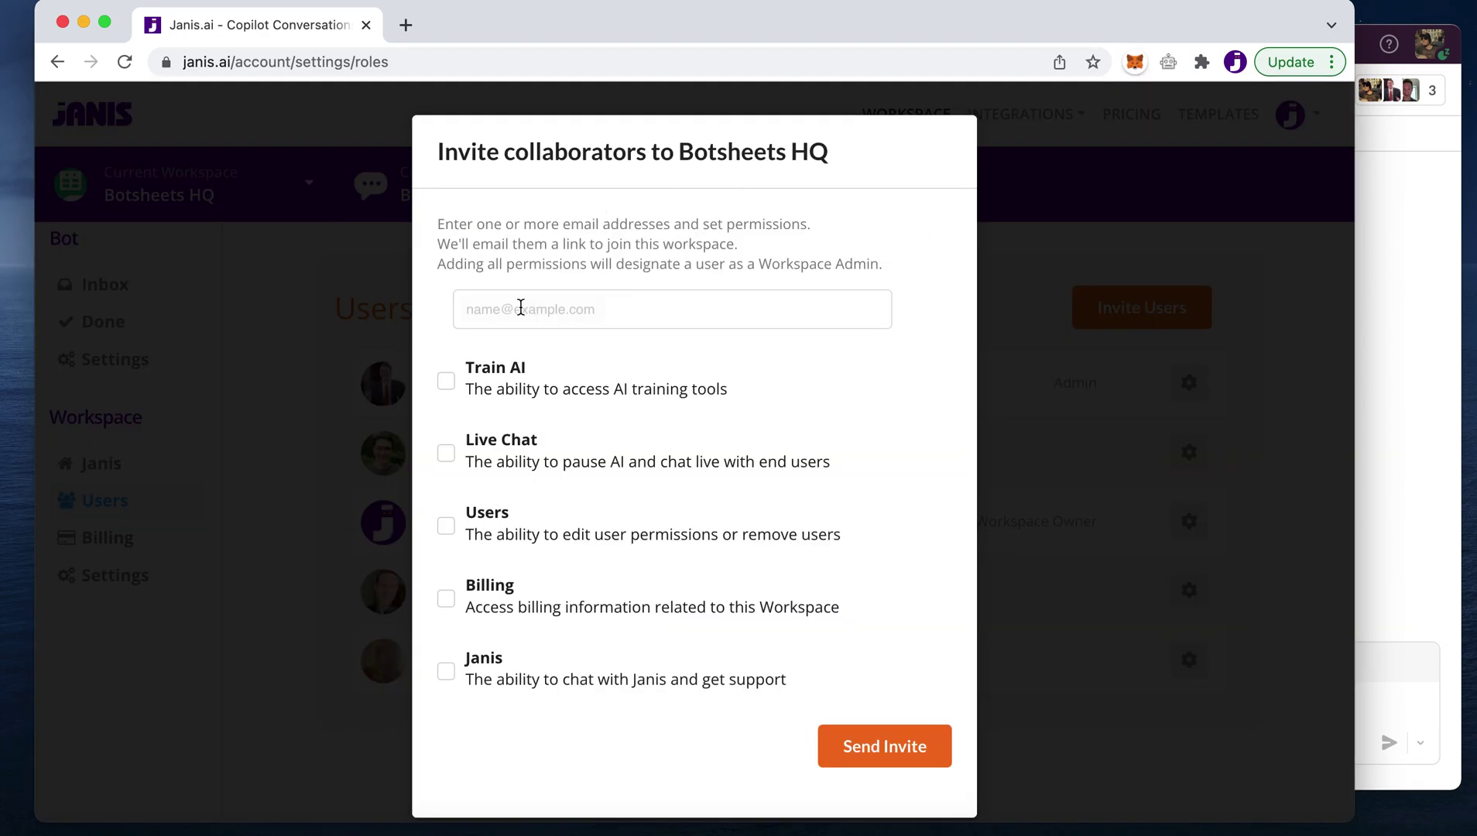
click(521, 307)
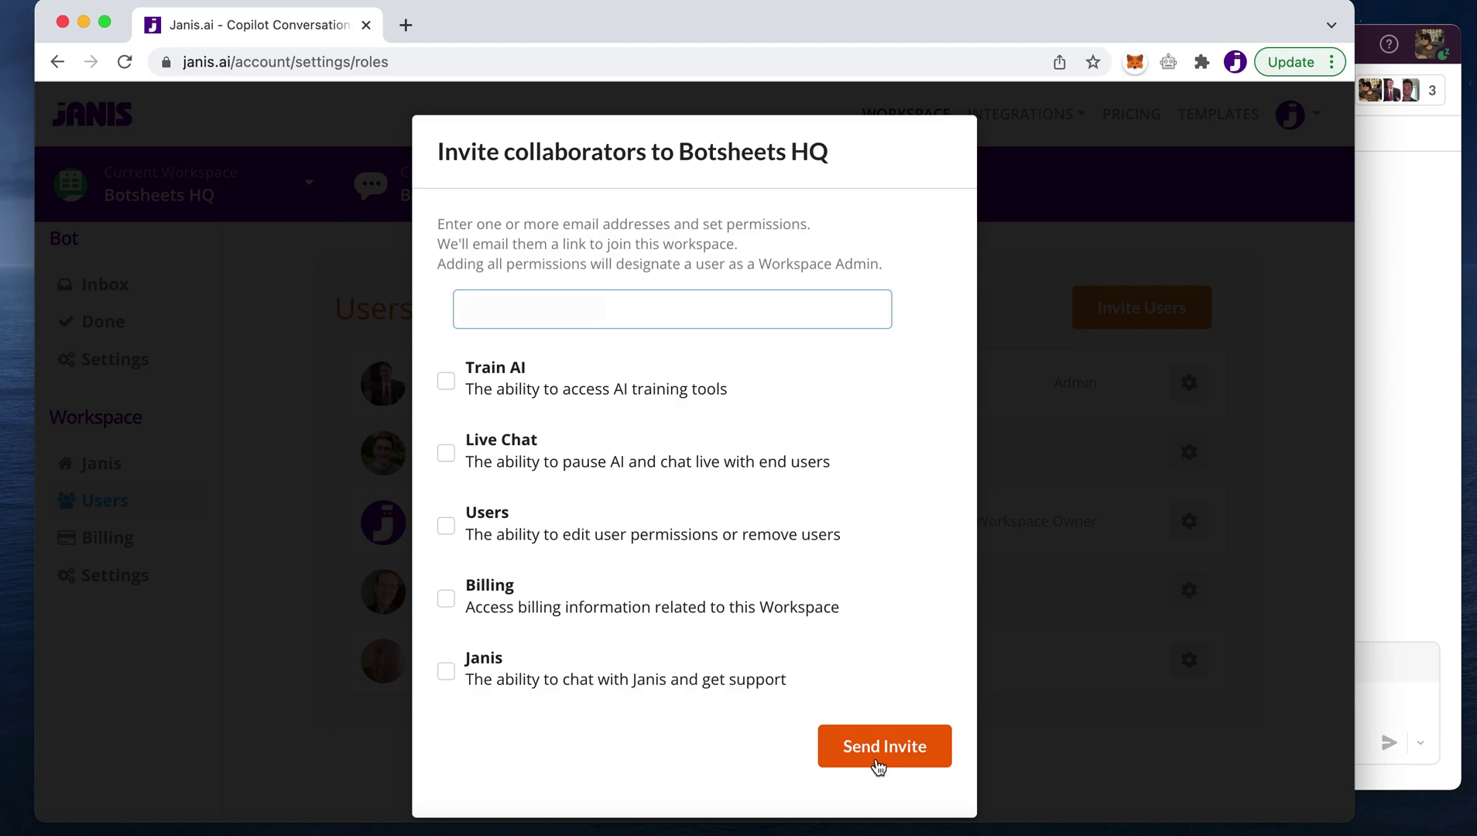
click(1017, 410)
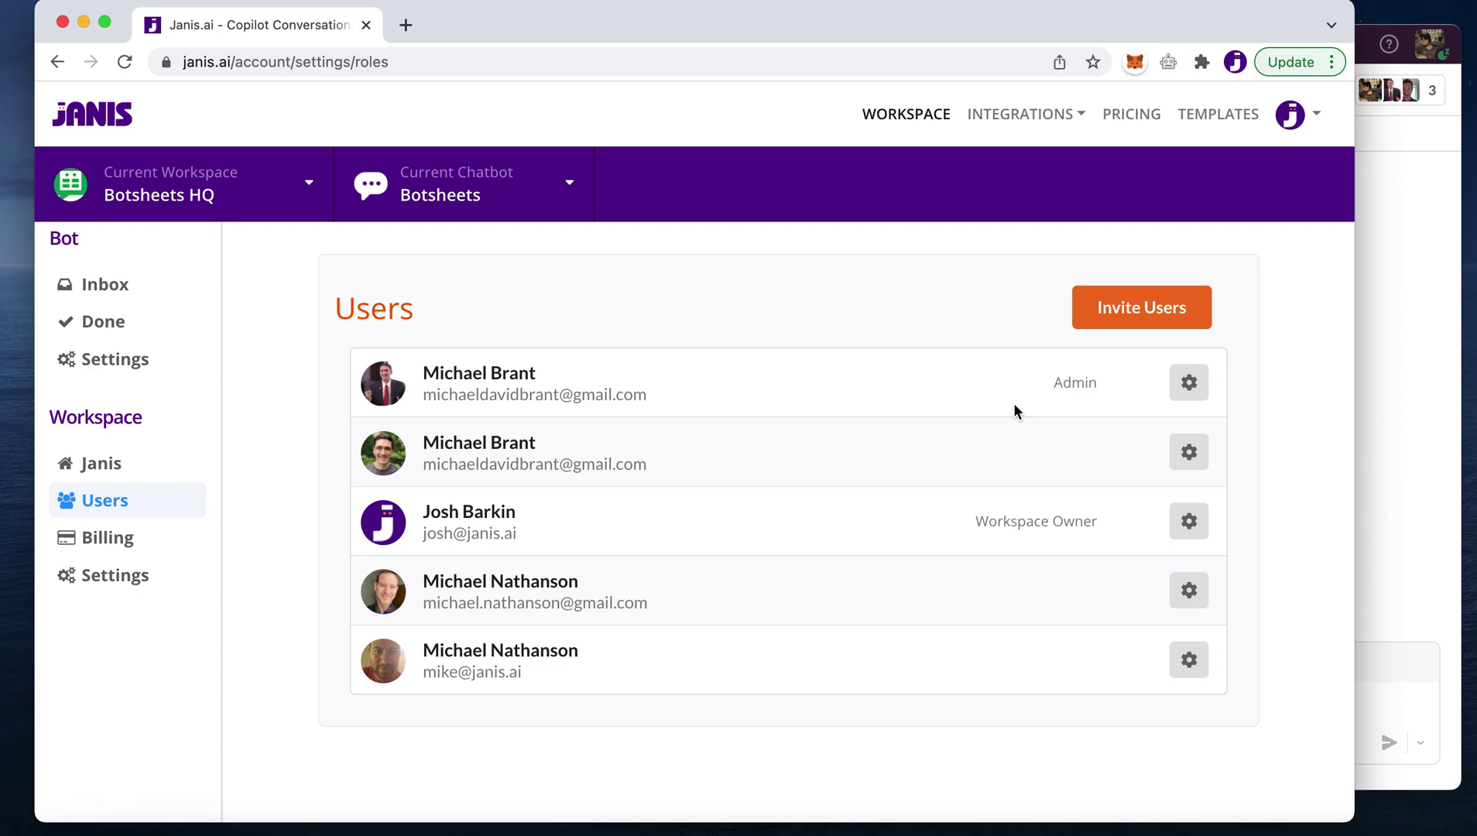